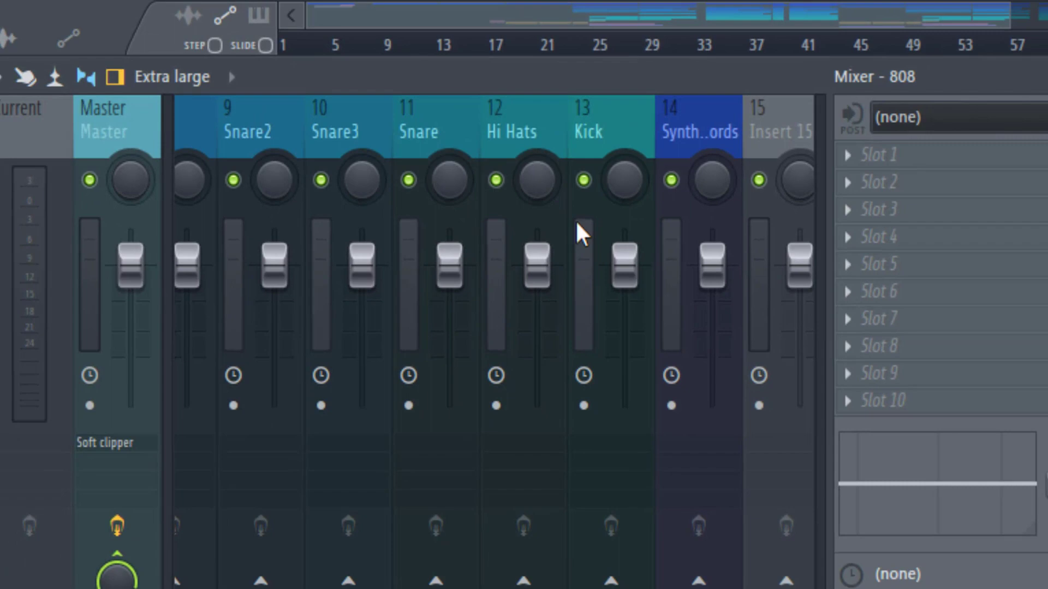
- Set the Kick track's level to -1.0 dB and lower the 808 track to -4.5 dB
left_click(588, 122)
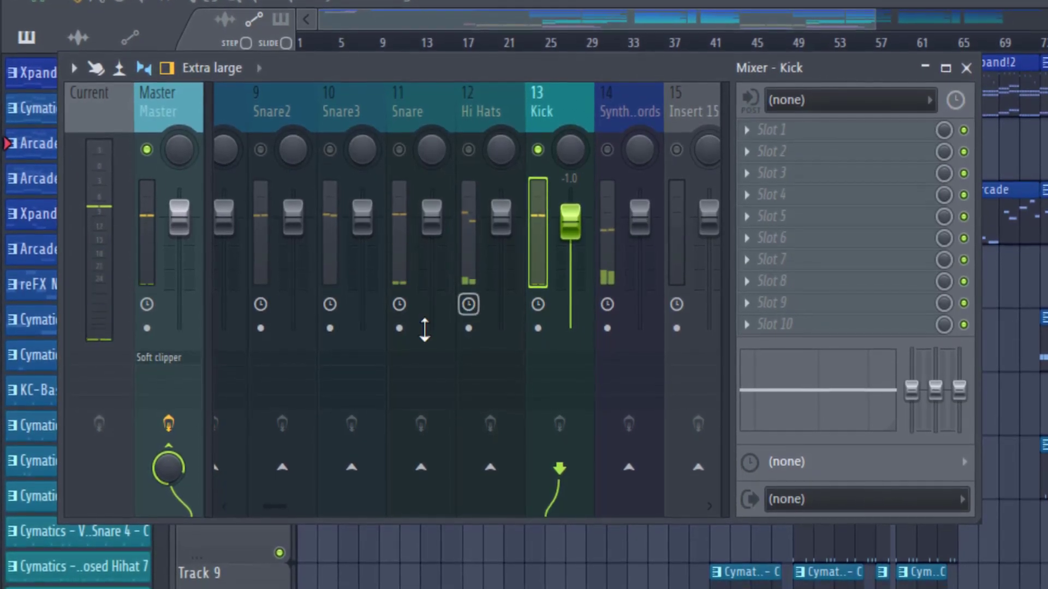
left_click_drag(276, 505, 252, 501)
left_click(415, 109)
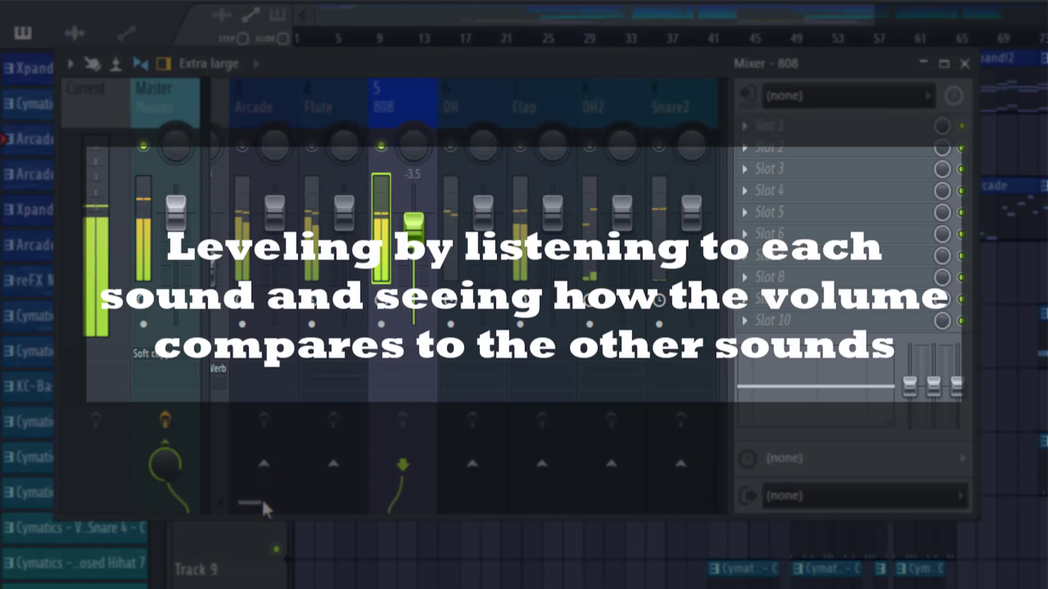
left_click_drag(252, 499, 264, 468)
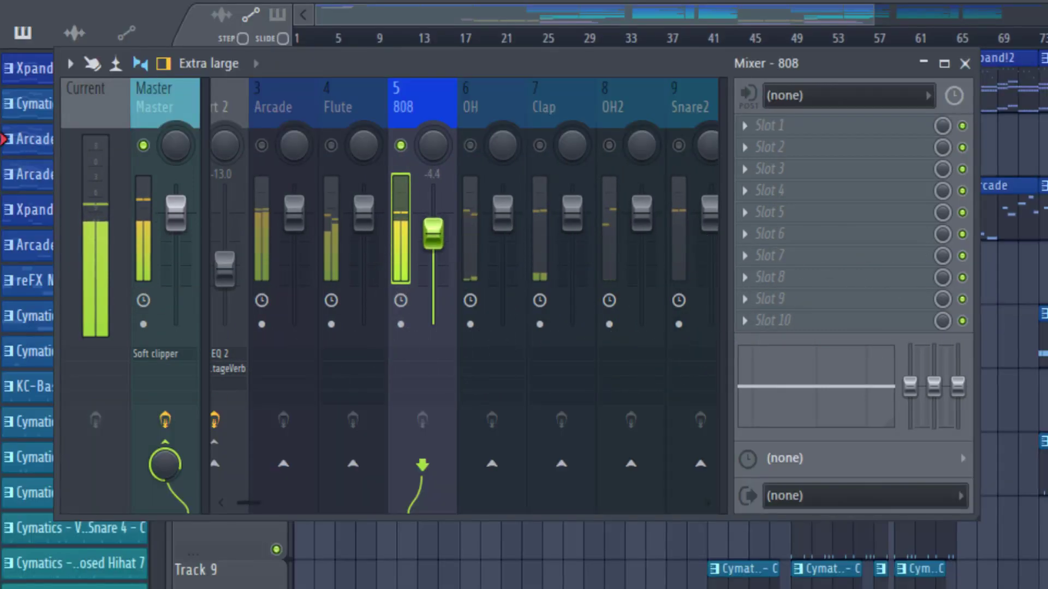
- Unmute the Snare track and set its level to -1.0 dB
mouse_move(256, 502)
left_mouse_down()
mouse_move(281, 498)
mouse_move(268, 500)
left_mouse_up()
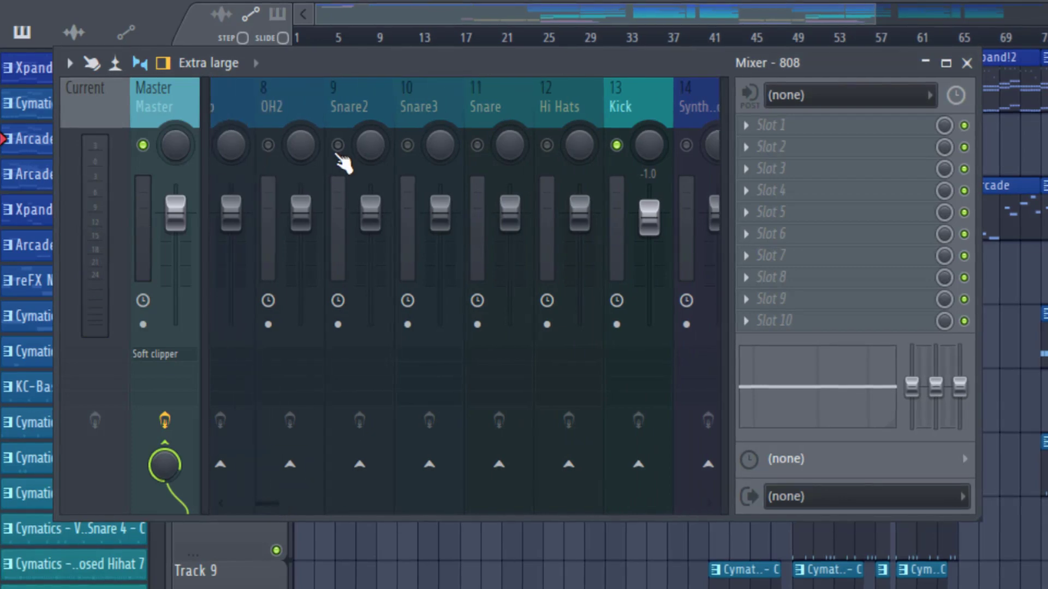
left_click(477, 145)
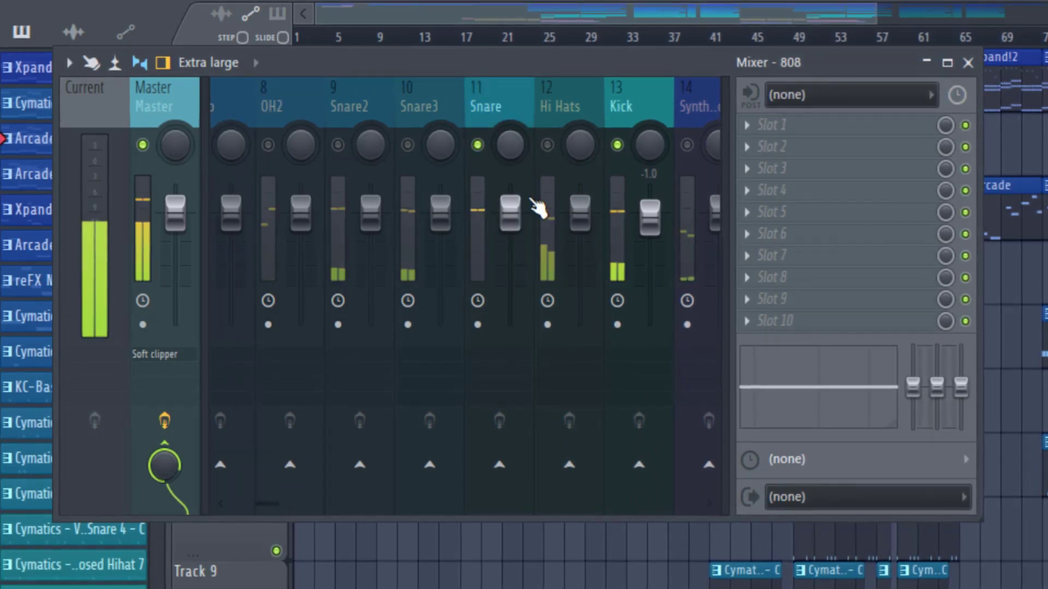
left_click(507, 104)
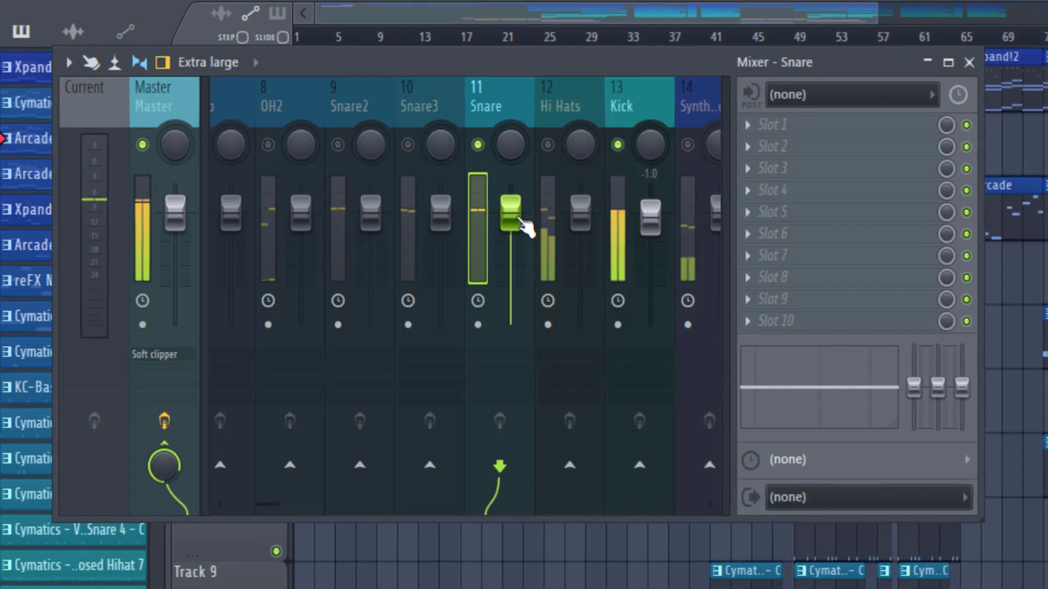
mouse_move(523, 227)
left_mouse_down()
mouse_move(523, 235)
mouse_move(528, 225)
left_mouse_up()
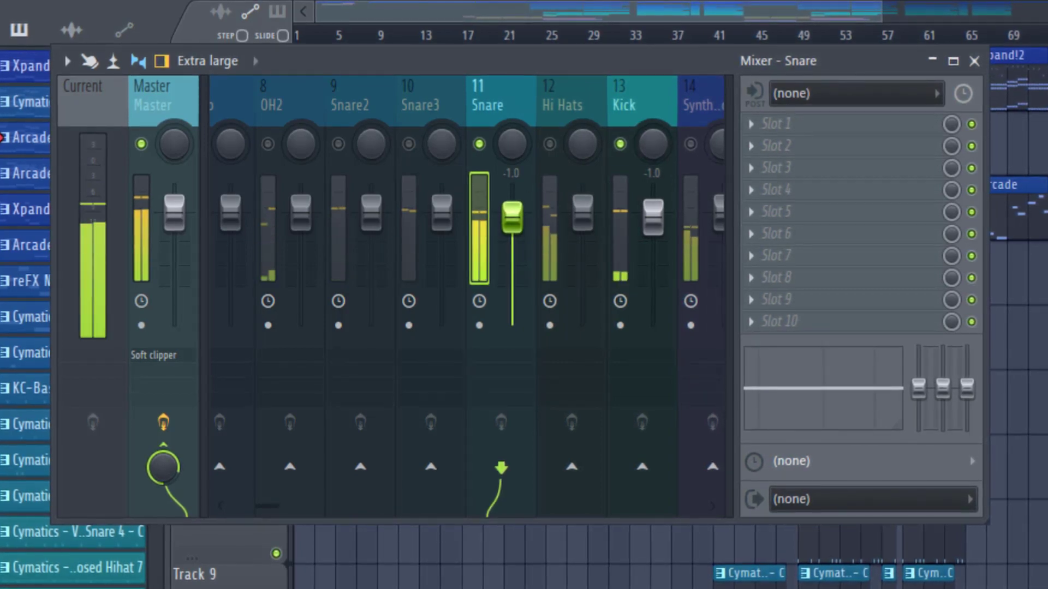
- Unmute the Hi Hats track and lower its level to -4.5 dB
left_click(550, 144)
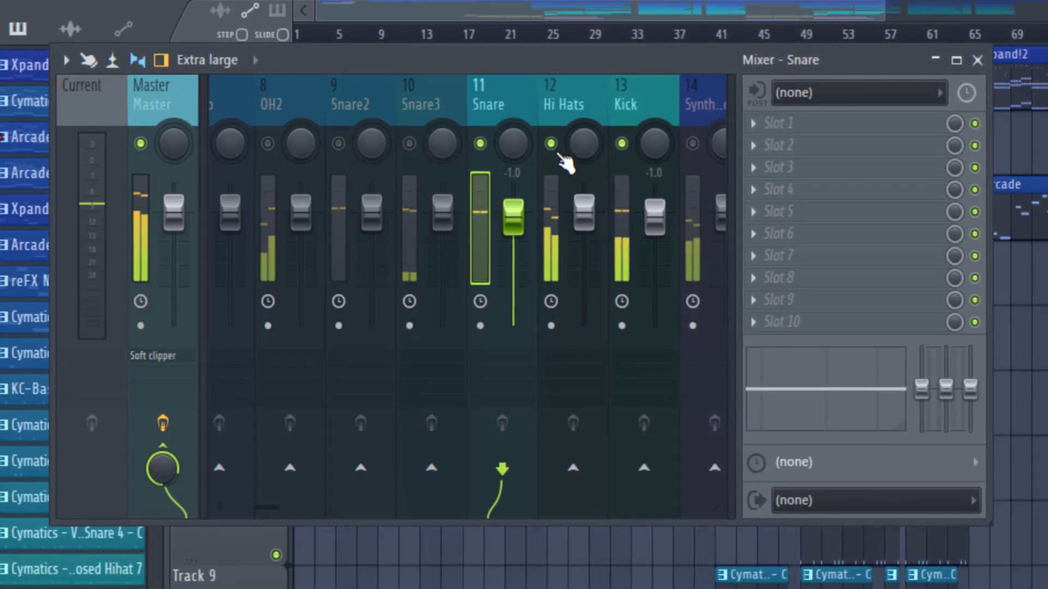
left_click(565, 103)
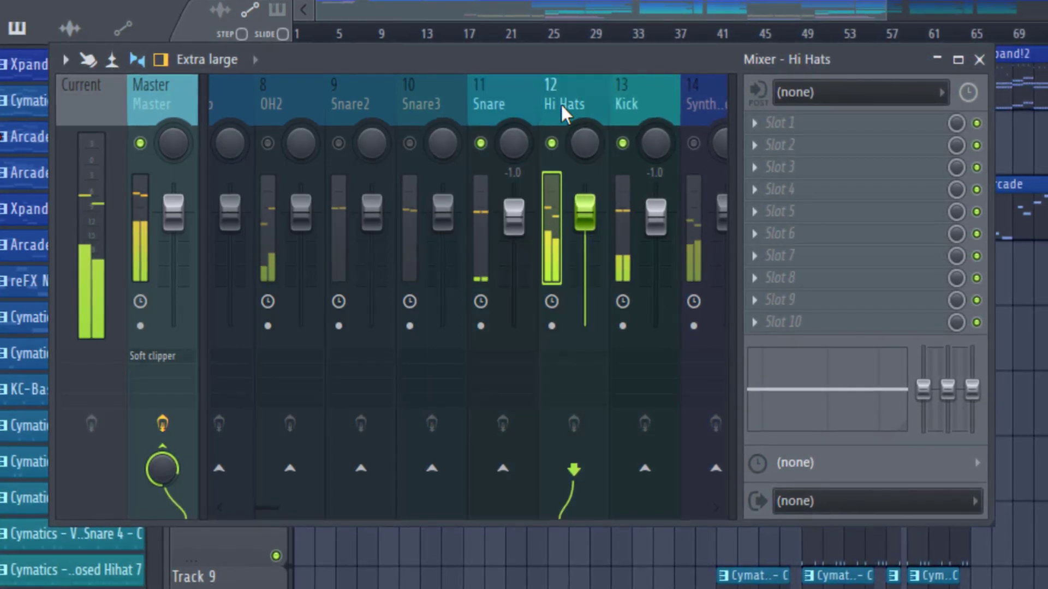
left_click_drag(589, 219, 587, 234)
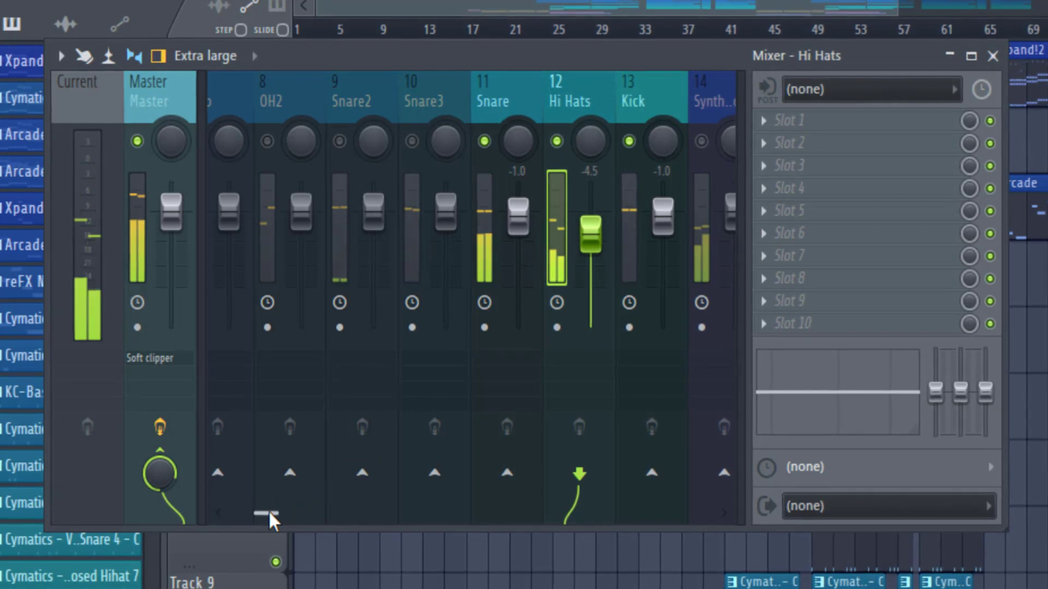
- Unmute the Snare3 and Snare2 tracks, lowering Snare3 to -4.4 dB and Snare2 to -9.0 dB
left_click_drag(268, 511, 258, 513)
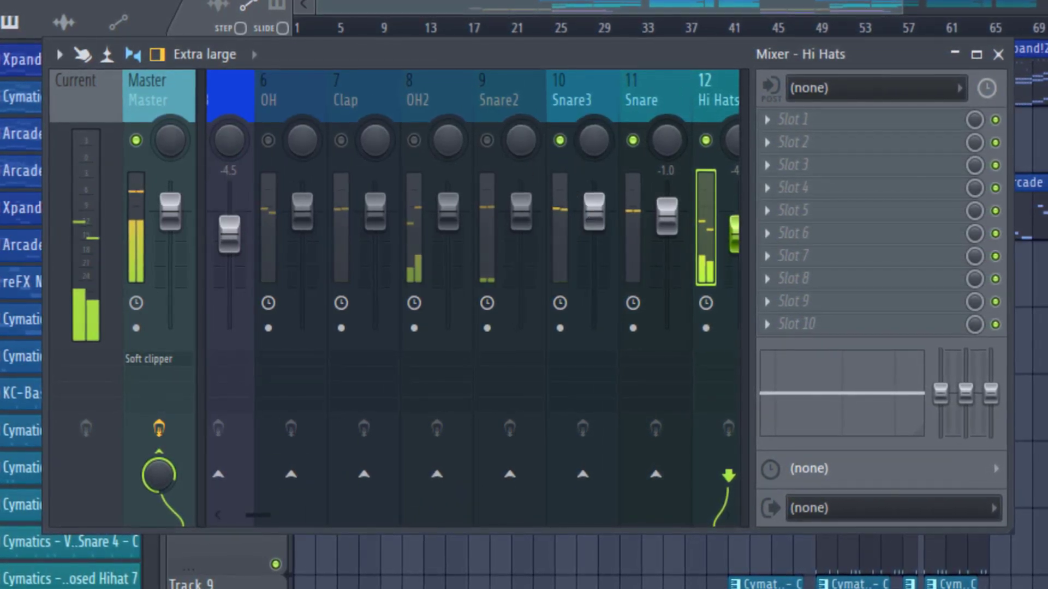
left_click_drag(593, 222, 594, 239)
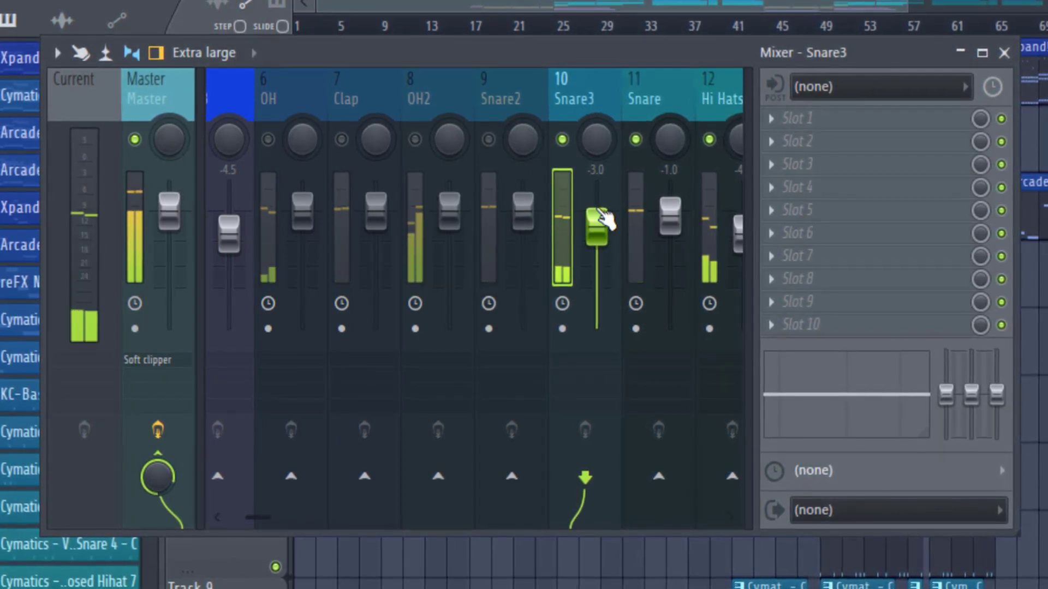
left_click_drag(597, 229, 597, 231)
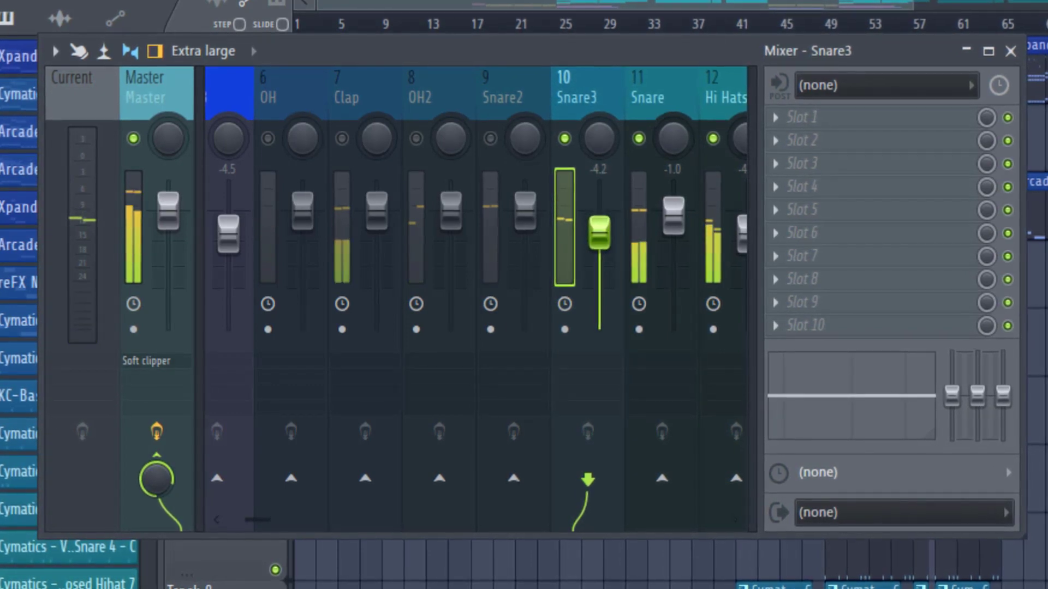
left_click(491, 137)
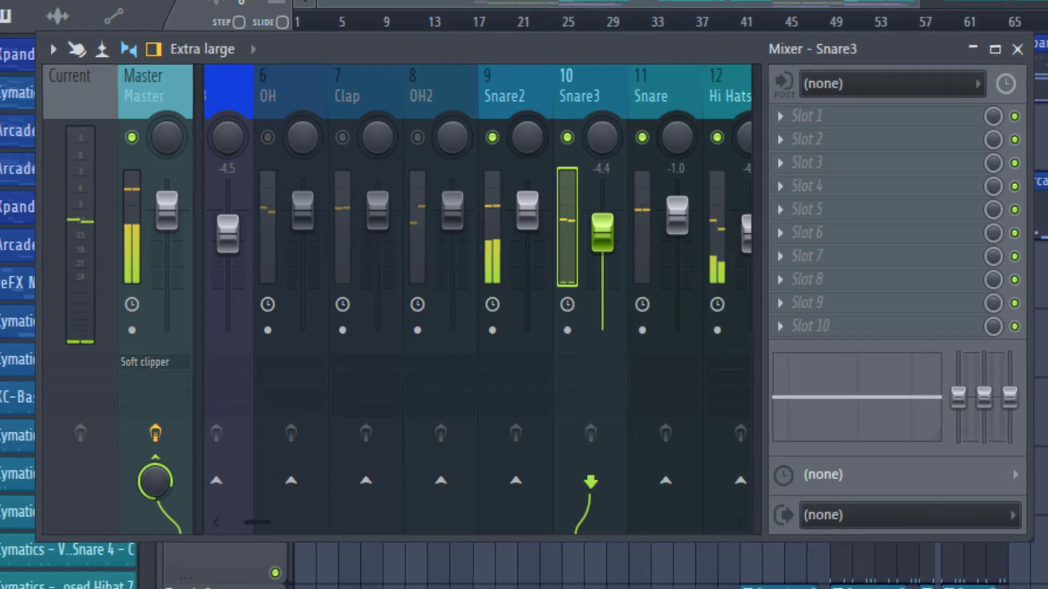
left_click_drag(527, 216, 527, 253)
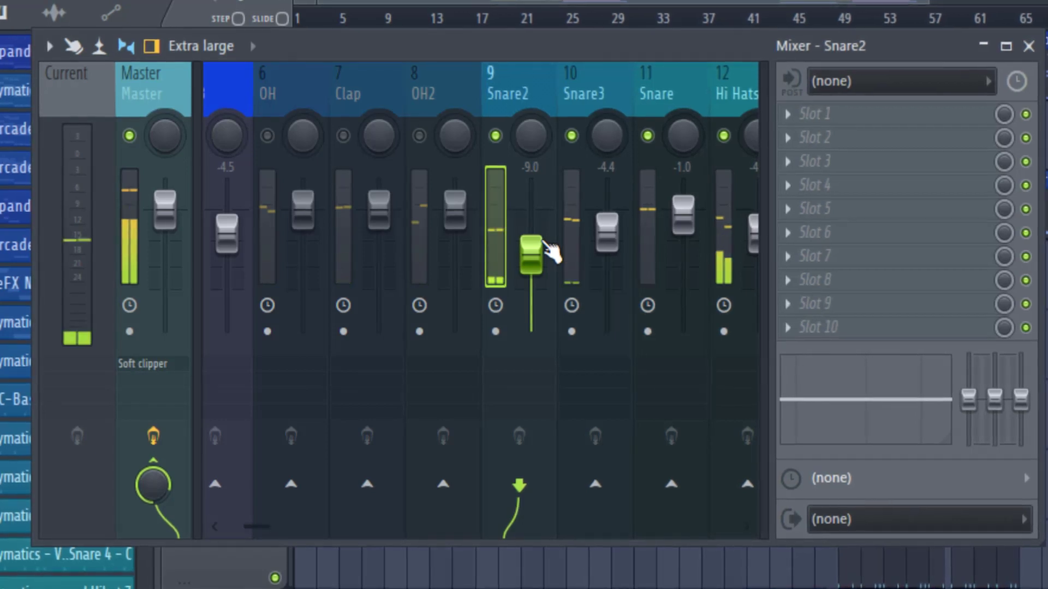
- Unmute the OH2 track and lower its level to -12.0 dB
left_click(420, 135)
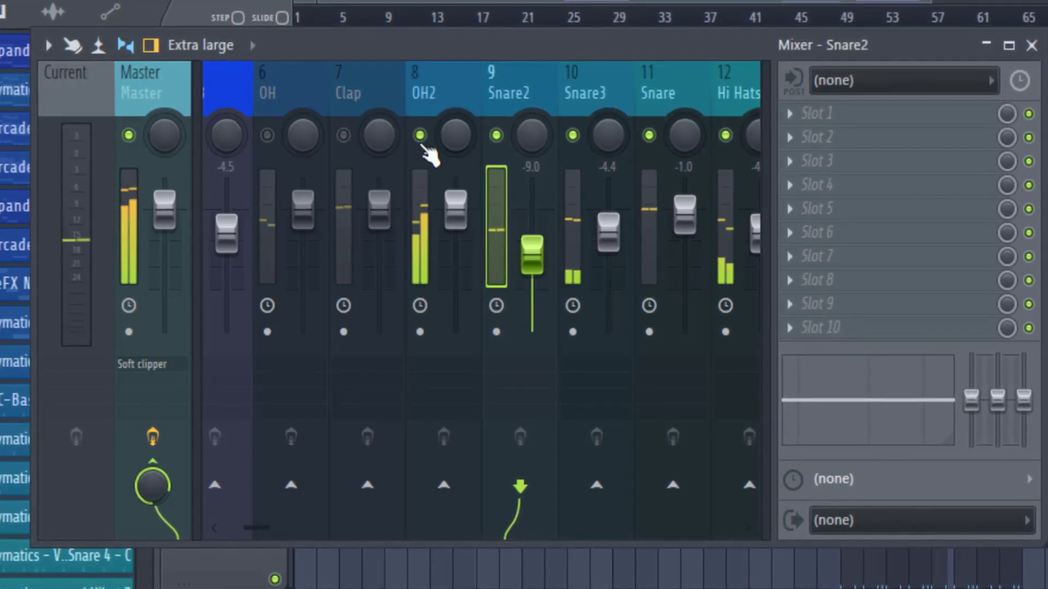
left_click(455, 368)
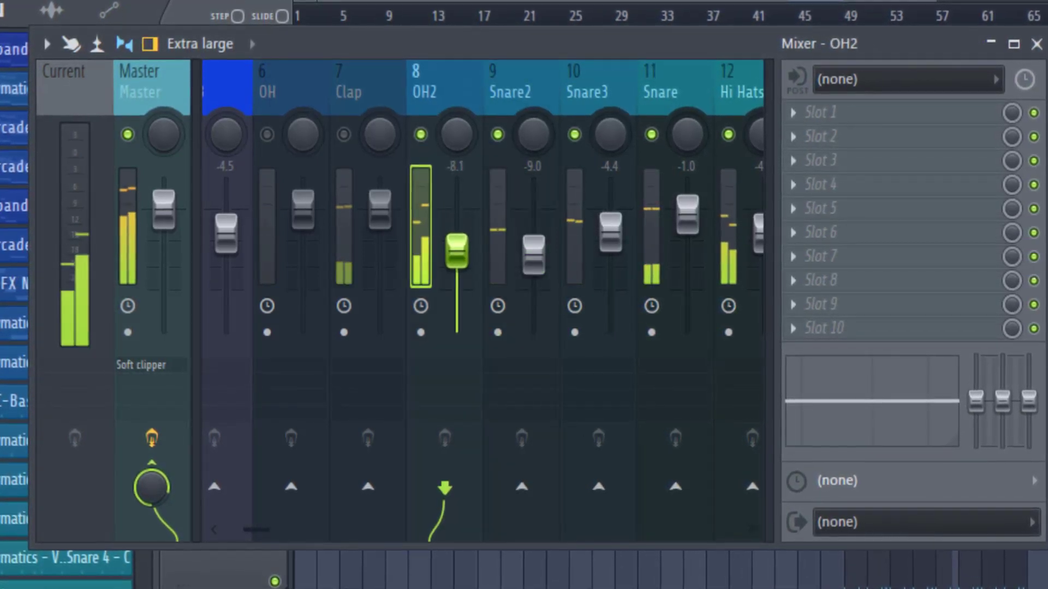
left_click_drag(457, 251, 463, 272)
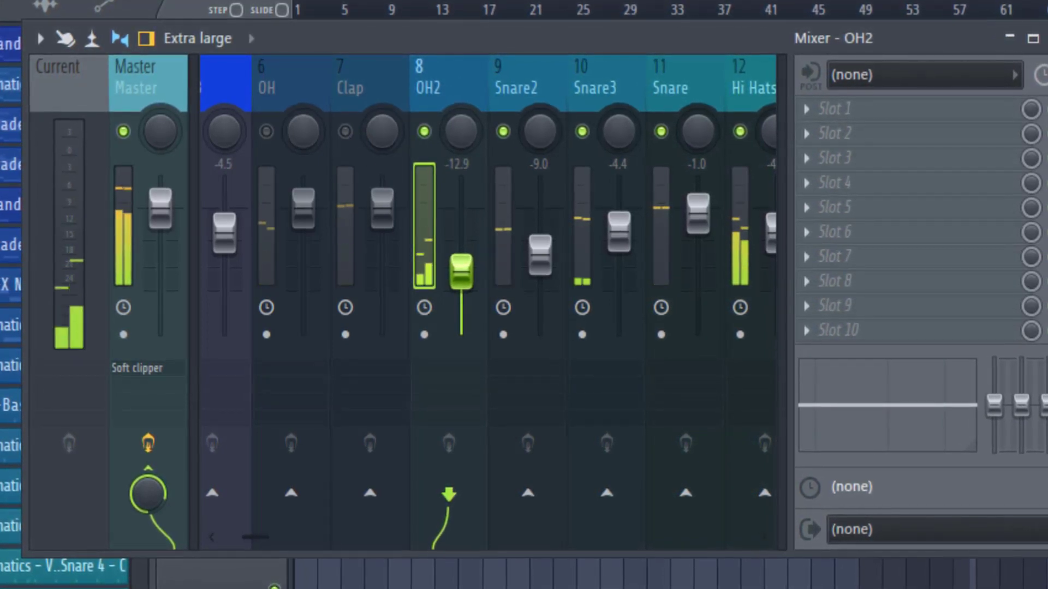
left_click_drag(461, 272, 461, 268)
- Unmute the Clap track and lower its level to -7.5 dB
left_click(325, 123)
left_click(346, 131)
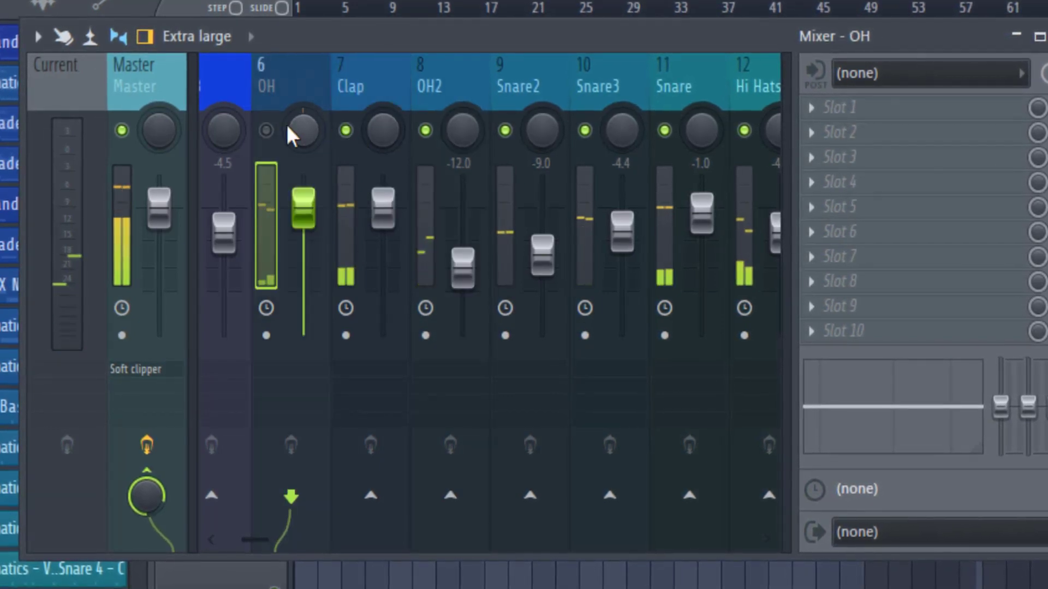
left_click_drag(382, 207, 383, 247)
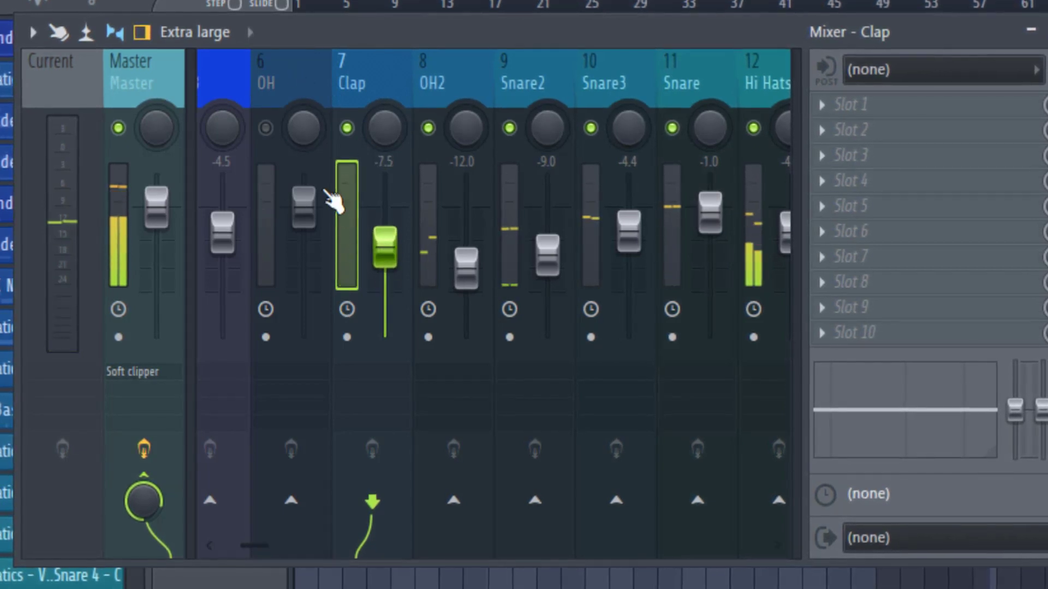
- Unmute the OH track and lower its level to -13.0 dB
left_click(271, 128)
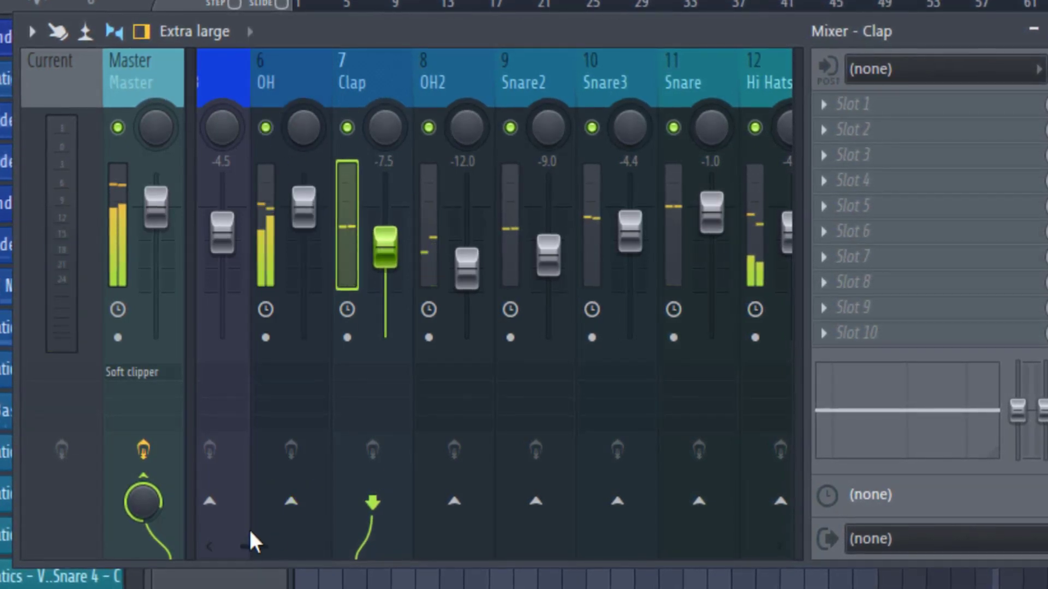
left_click_drag(240, 545, 257, 486)
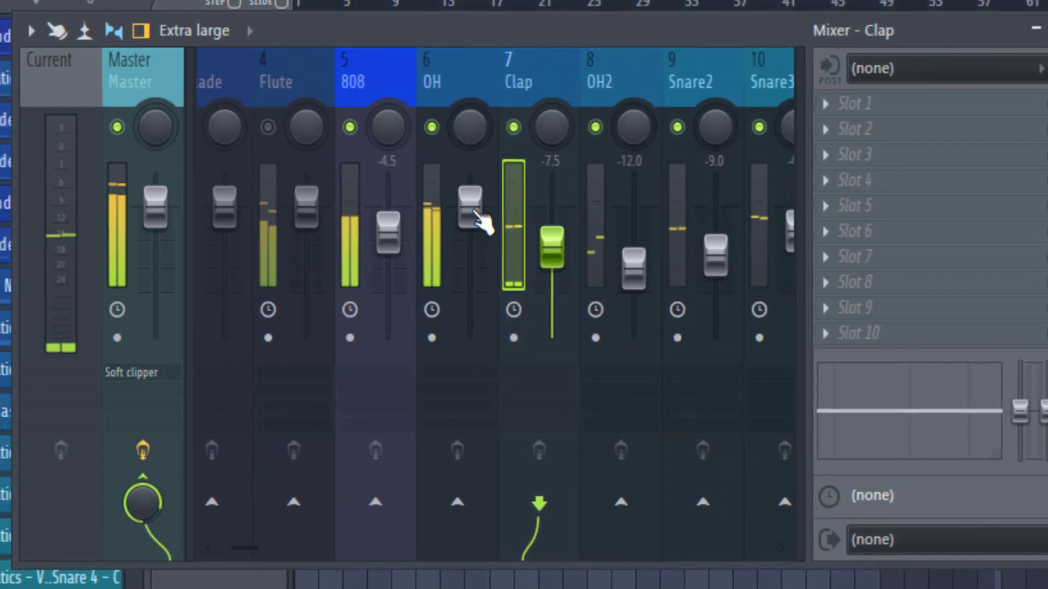
left_click_drag(469, 207, 470, 272)
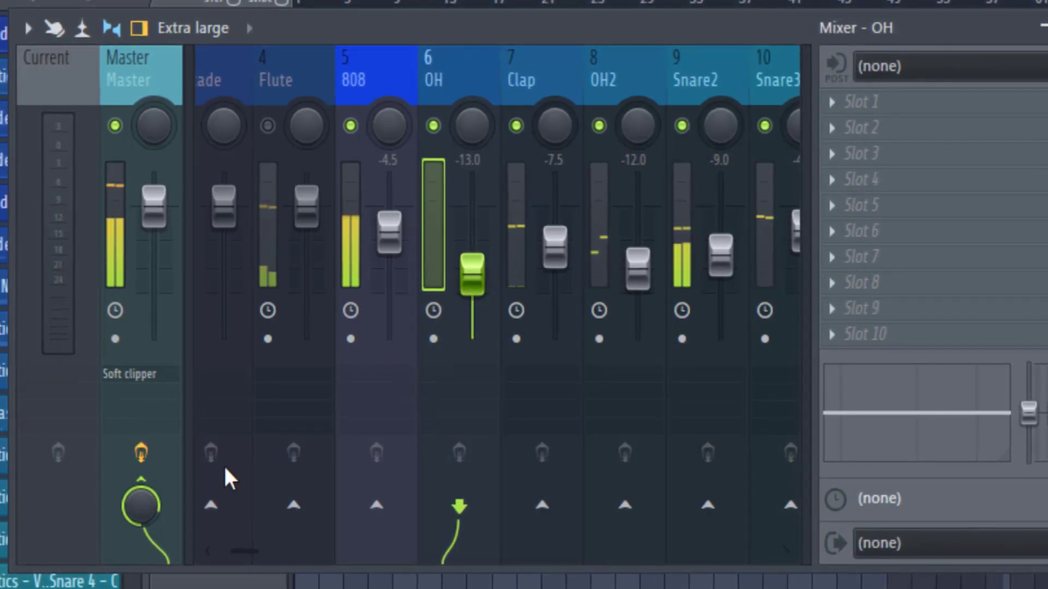
- Play the leveled drums and 808 together and check the combined level on the Master track
mouse_move(255, 554)
left_mouse_down()
mouse_move(286, 544)
mouse_move(216, 533)
mouse_move(274, 520)
mouse_move(234, 525)
mouse_move(269, 526)
mouse_move(252, 544)
mouse_move(263, 548)
left_mouse_up()
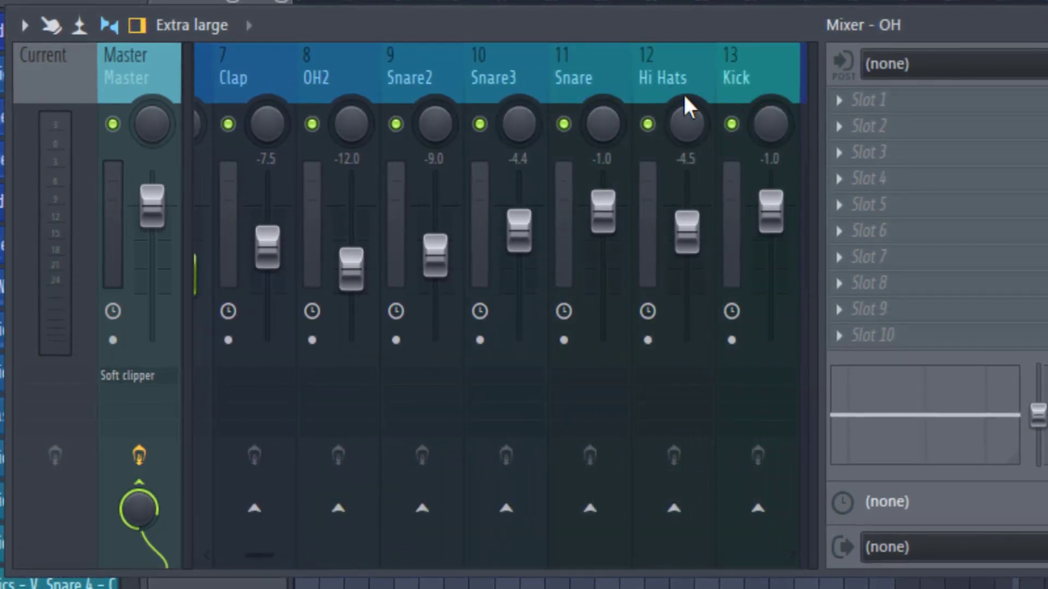
key("space")
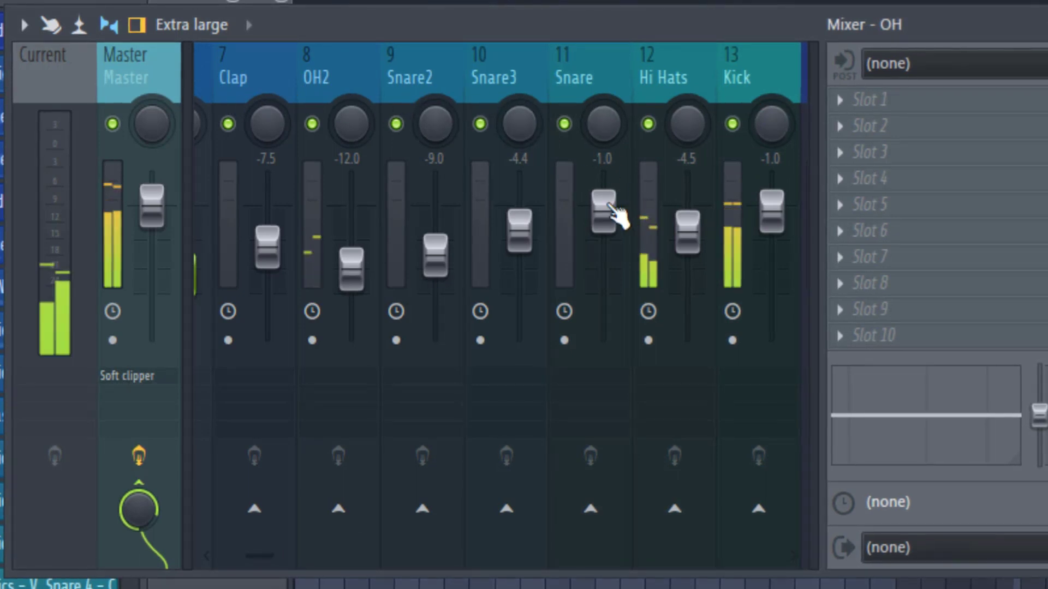
left_click(146, 86)
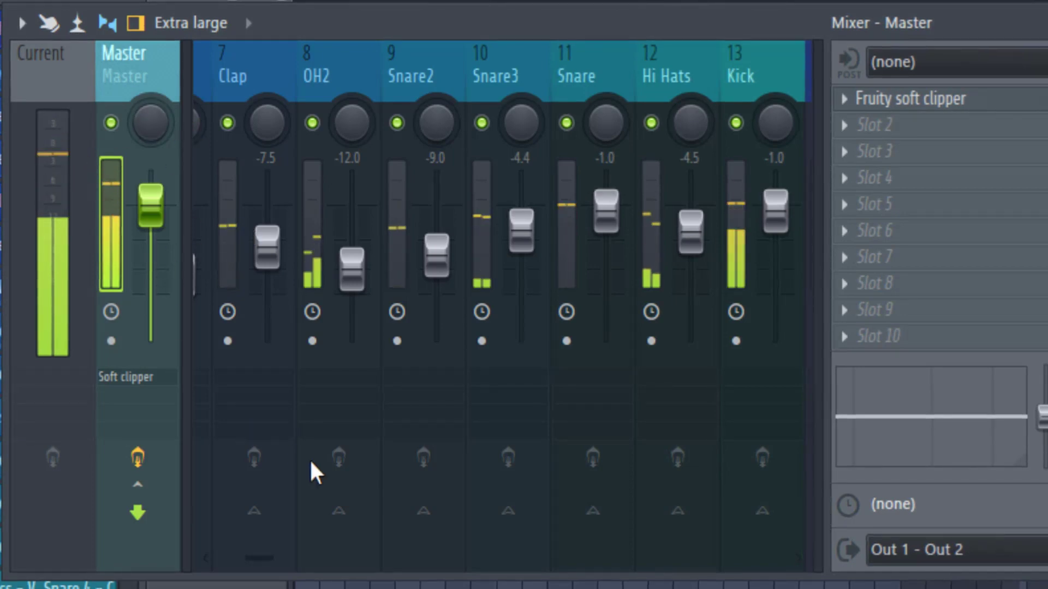
- Unmute the Piano and Insert 2 tracks, lowering Piano to -9.5 dB and Insert 2 to -22.0 dB
left_click_drag(257, 559, 236, 556)
left_click(498, 44)
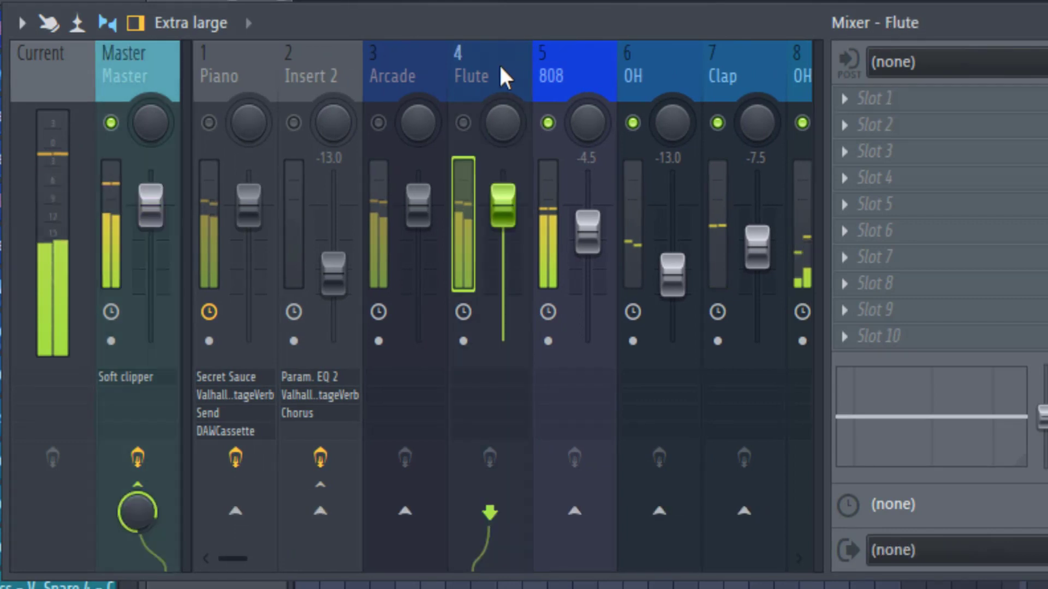
left_click_drag(235, 554, 255, 549)
left_click_drag(256, 549, 257, 549)
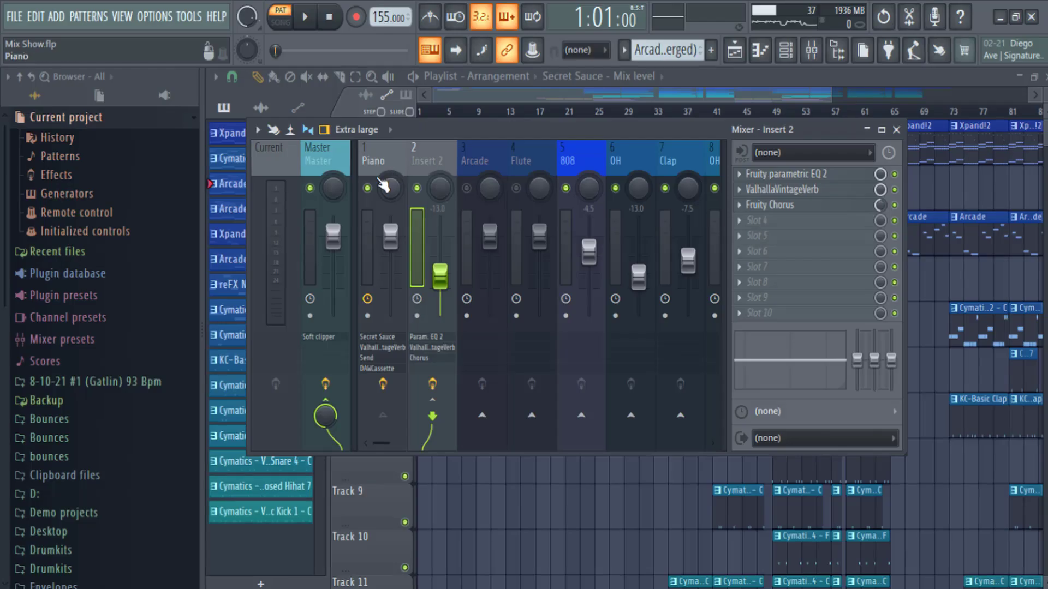
left_click(377, 161)
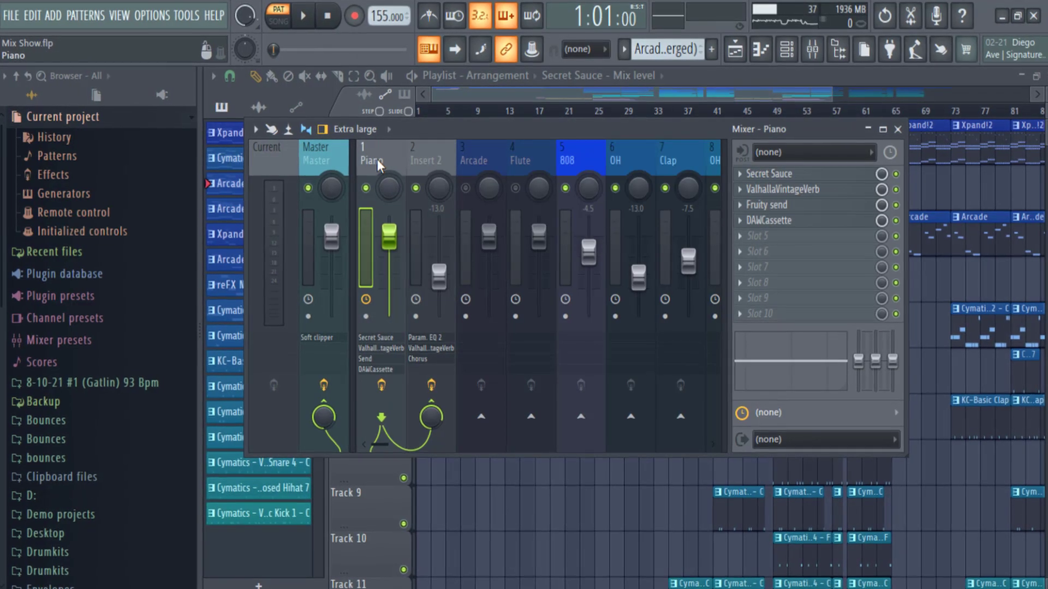
key("space")
left_click_drag(395, 241, 309, 289)
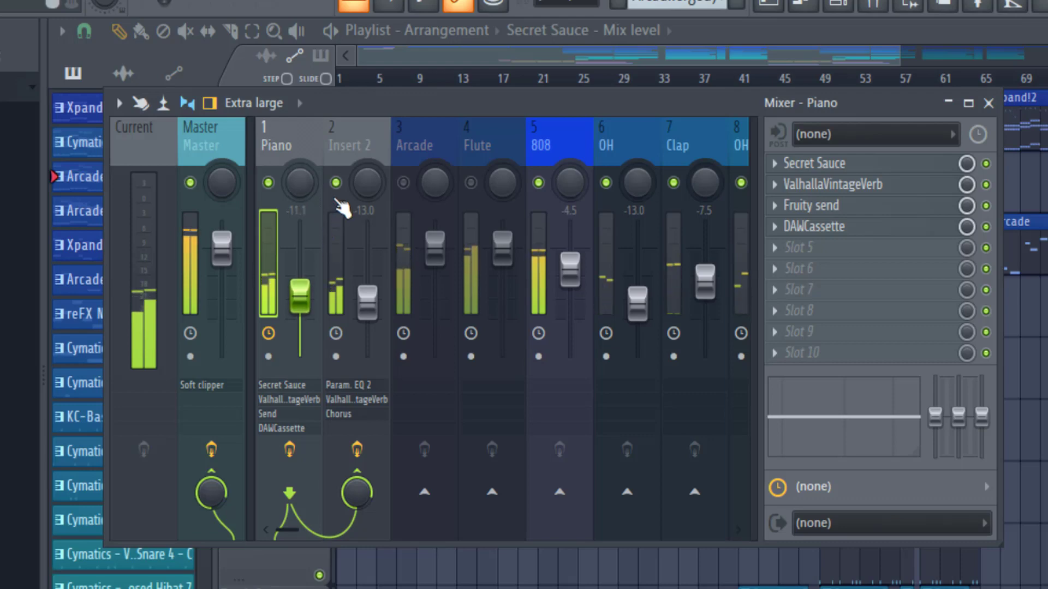
left_click(336, 183)
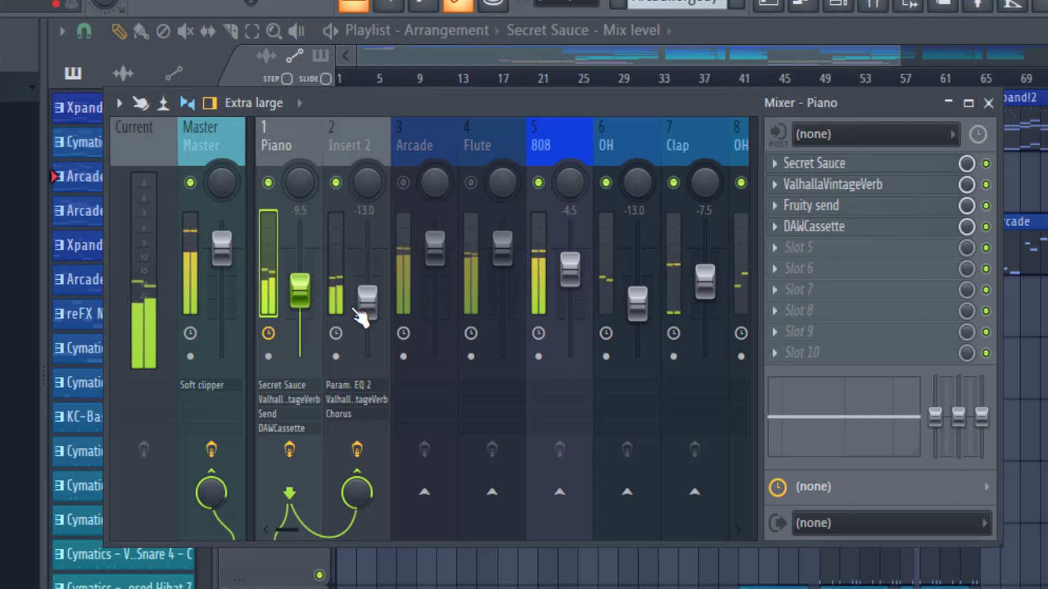
left_click(336, 182)
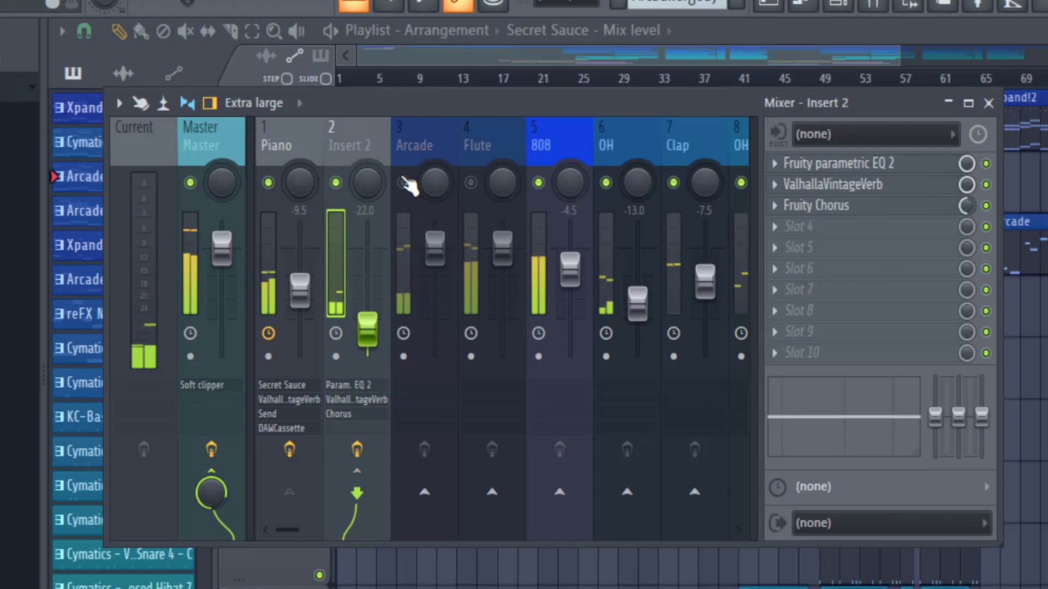
- Unmute the Flute track and lower its level to about -10.9 dB
left_click(472, 181)
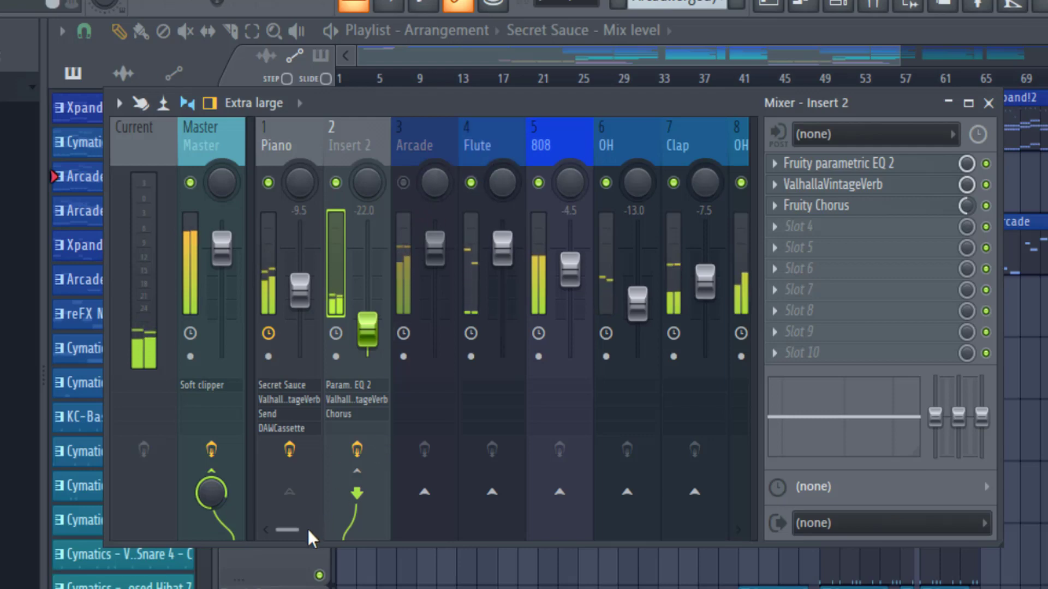
scroll(305, 532, "down", 3)
scroll(302, 521, "up", 3)
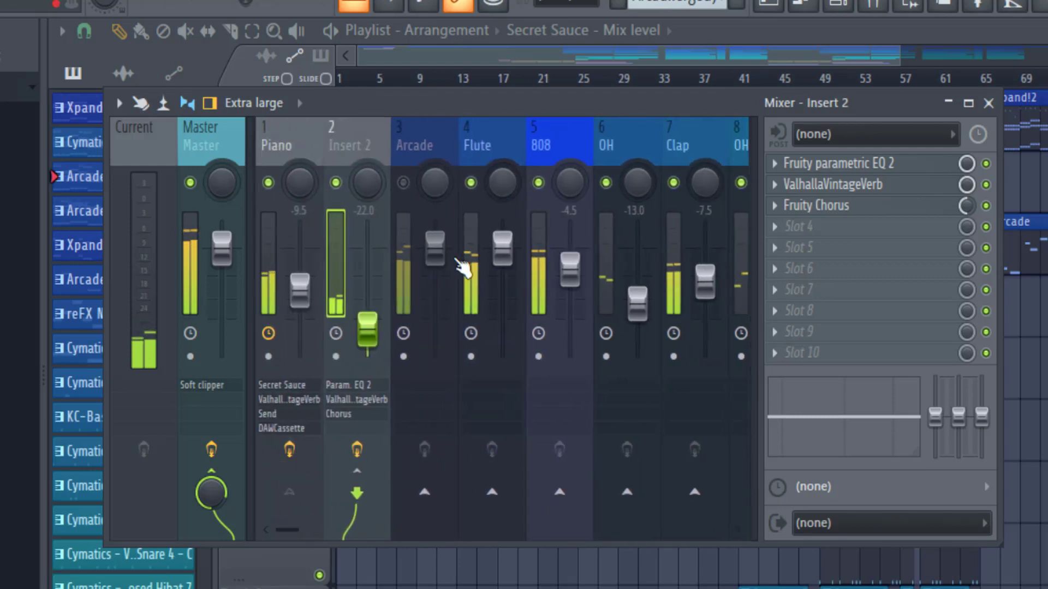
left_click_drag(499, 248, 500, 294)
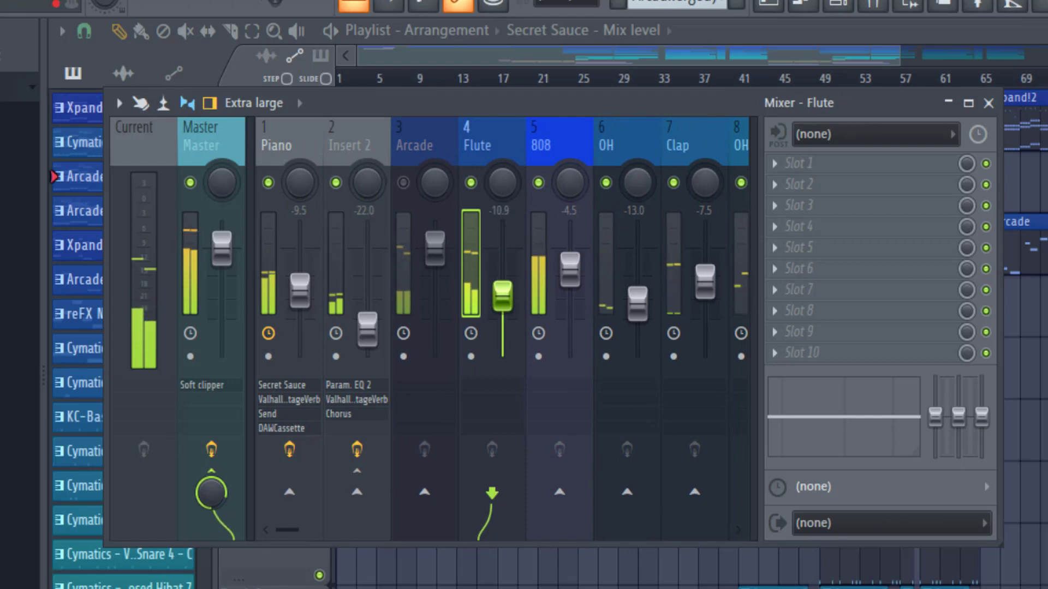
- Set the Flute track's level to -10.5 dB, and unmute the Arcade track and lower it to -12.0 dB
left_click_drag(503, 291, 502, 295)
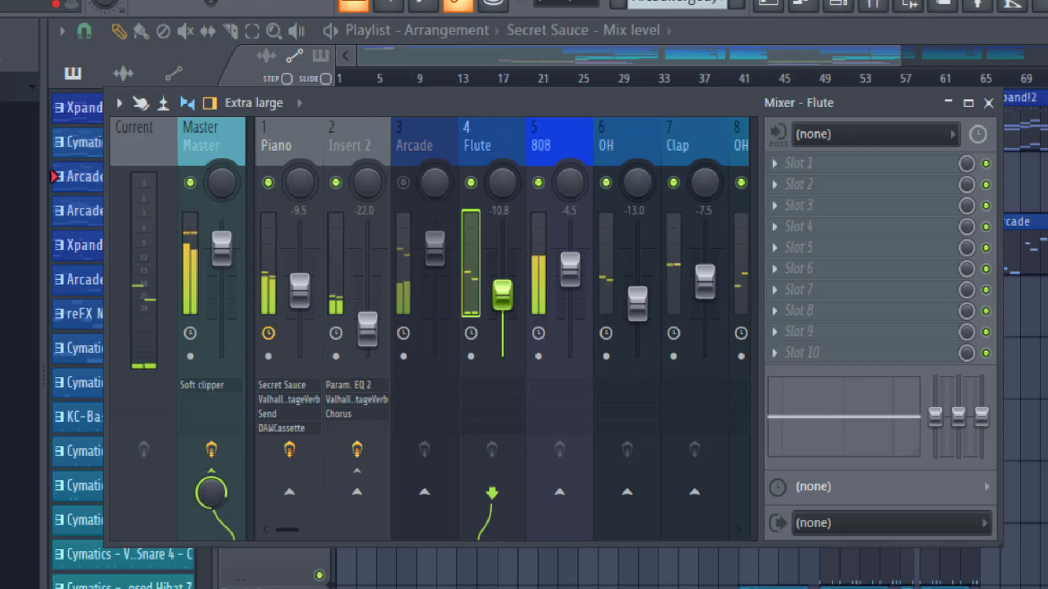
left_click_drag(503, 295, 502, 295)
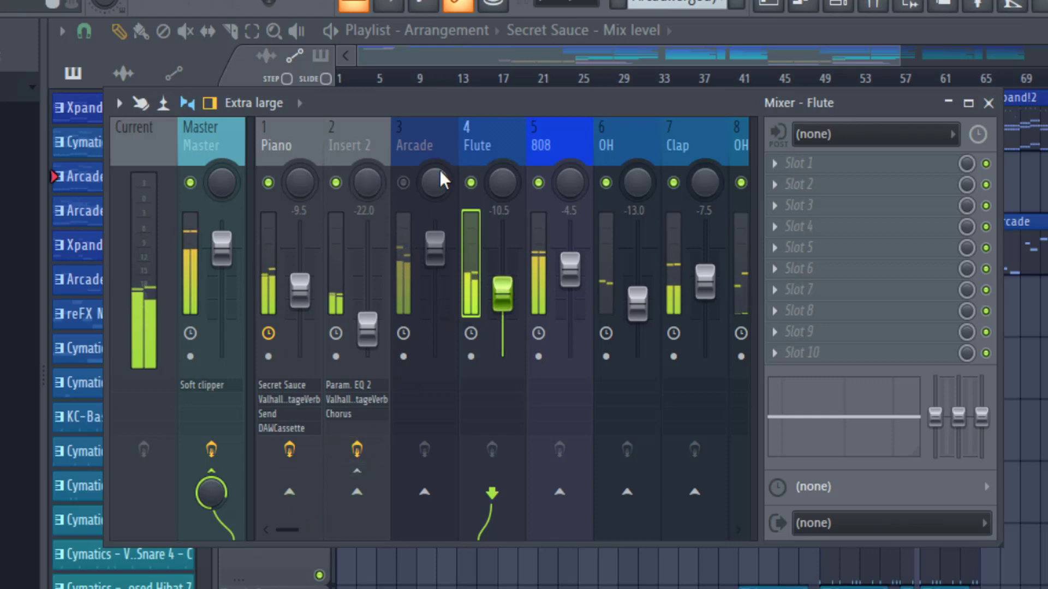
left_click(403, 183)
left_click_drag(435, 251, 435, 293)
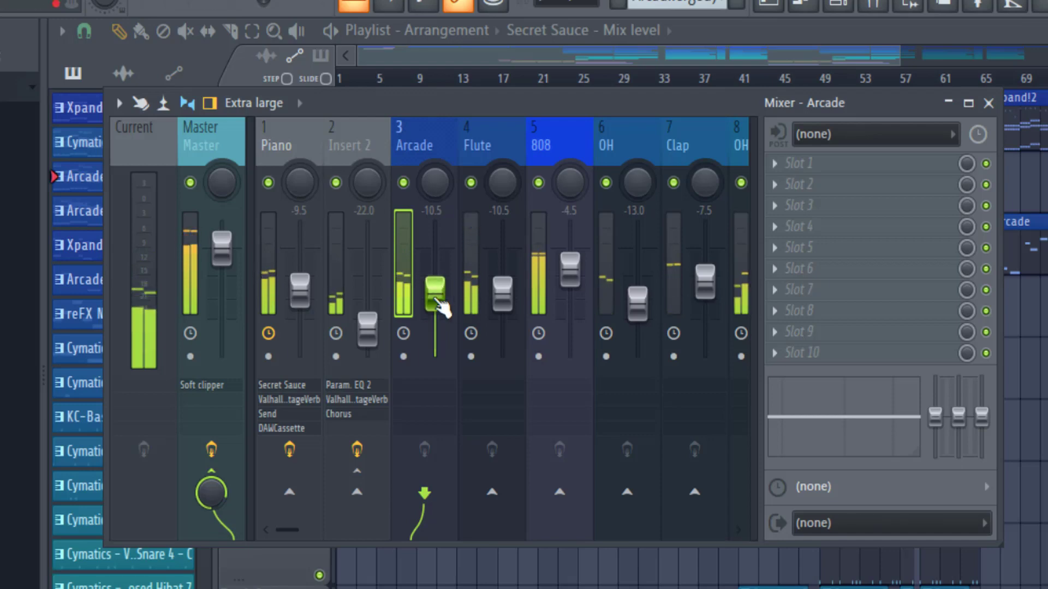
left_click_drag(440, 302, 439, 309)
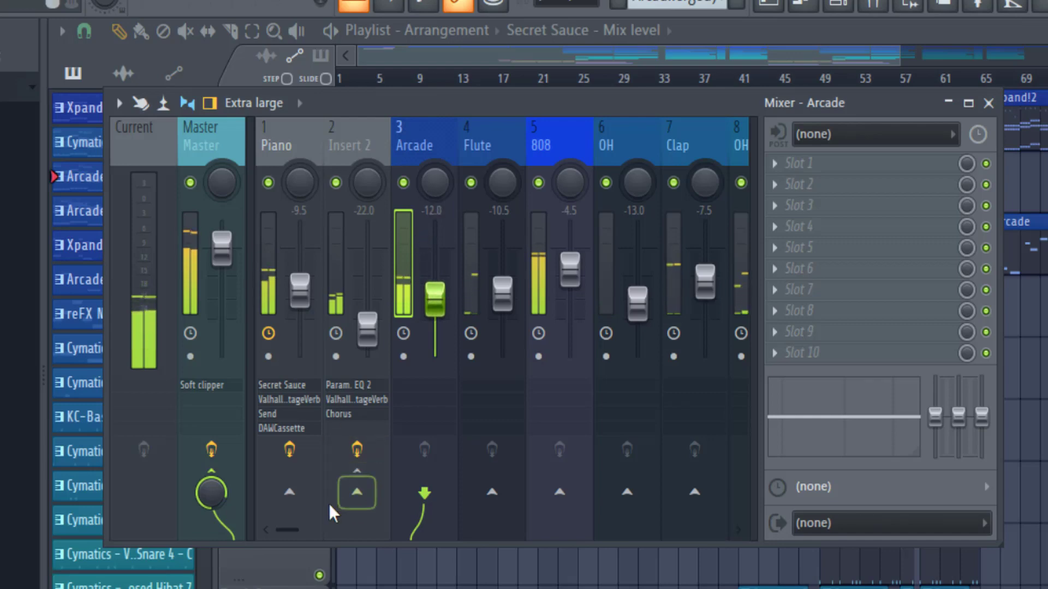
- Unmute the Synth Chords track and lower its level to -5.0 dB
left_click_drag(288, 525, 346, 527)
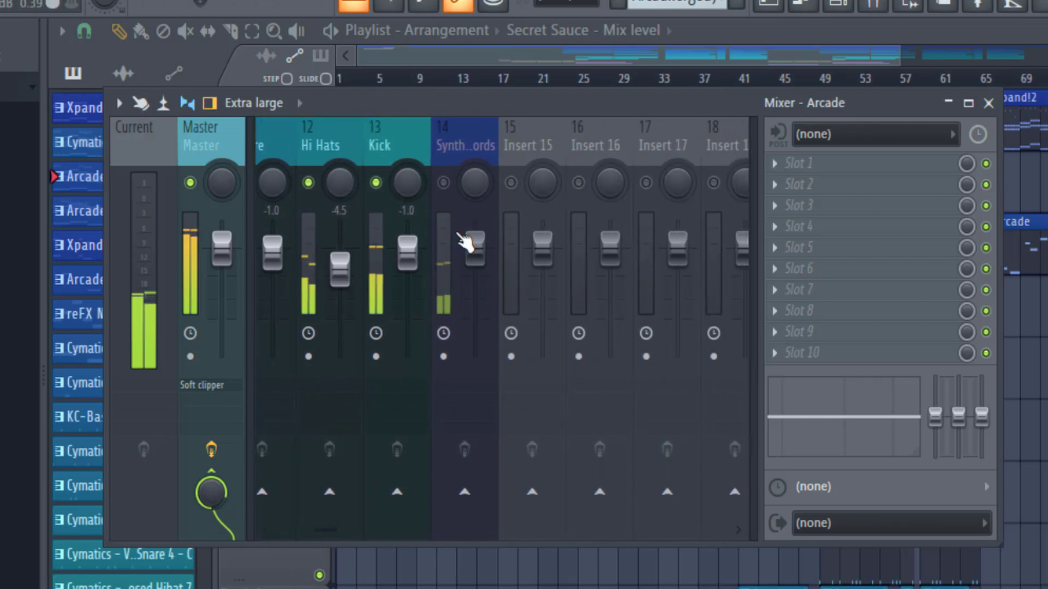
left_click_drag(473, 270, 473, 289)
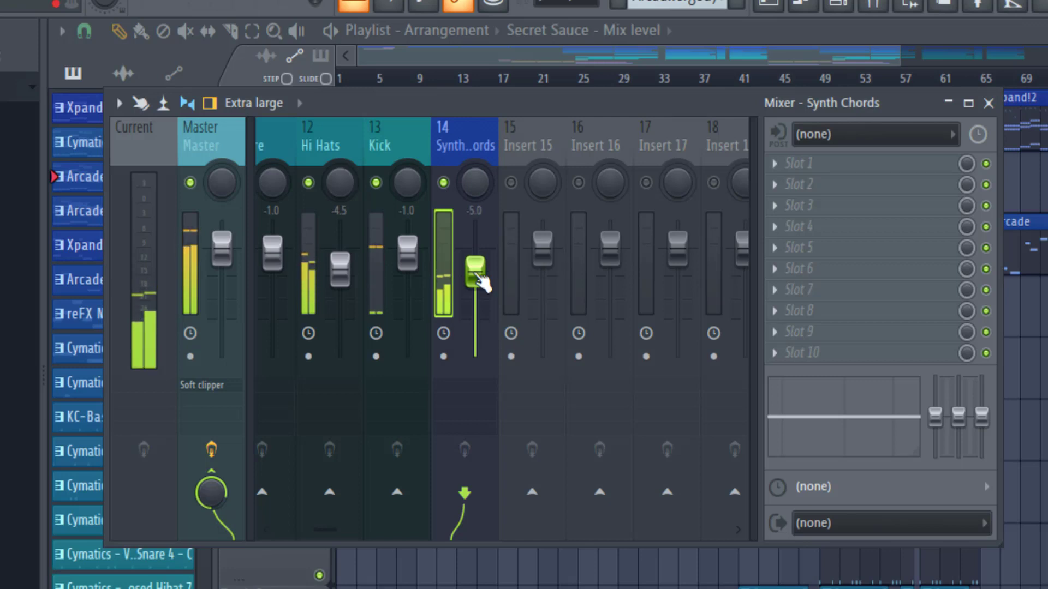
left_click_drag(342, 535, 332, 482)
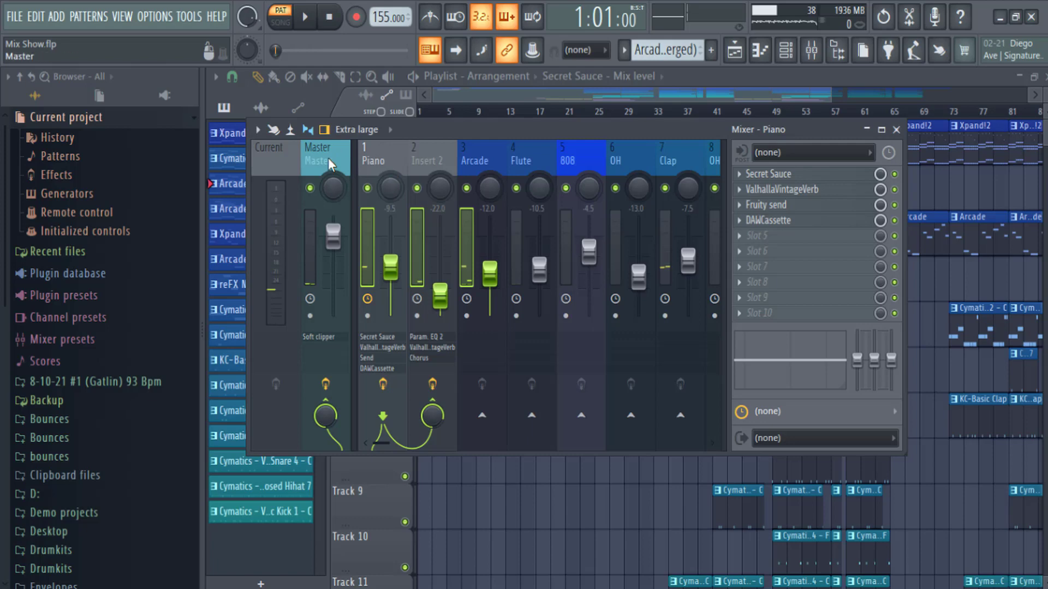
- Add the Maximus plugin to the Master track's second effect slot
left_click(329, 158)
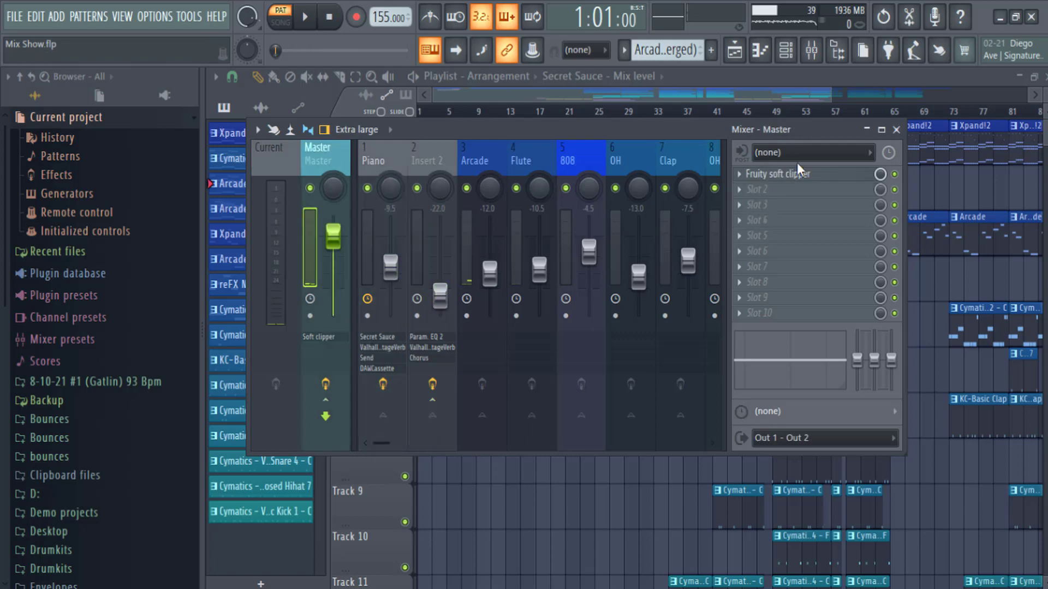
left_click(764, 190)
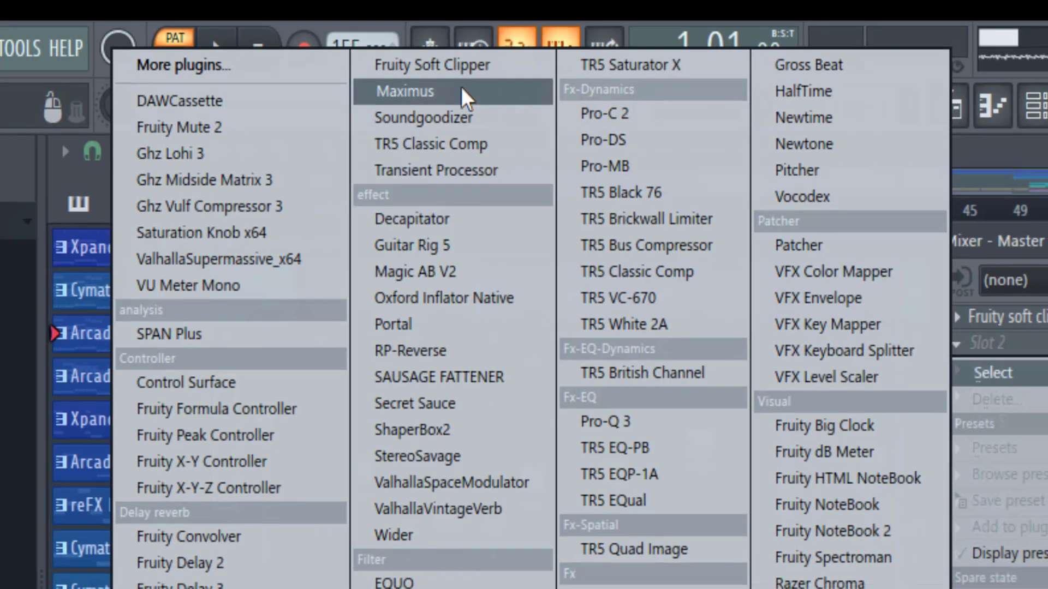
left_click(461, 92)
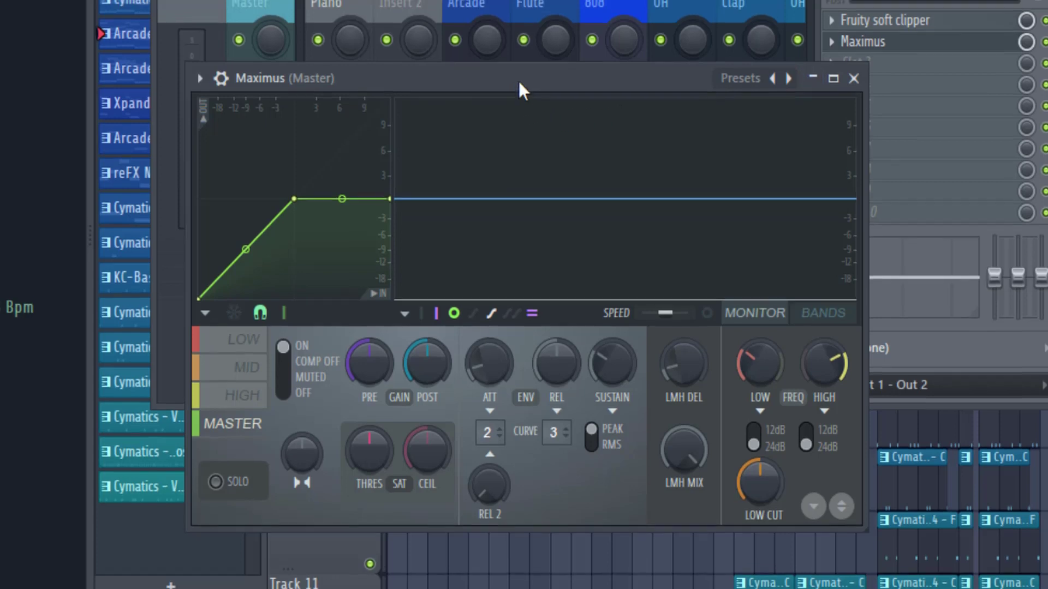
- Set the stereo separation of Maximus's MASTER band fully clockwise to merge the mix to mono, and close the plugin
left_click_drag(519, 75, 517, 12)
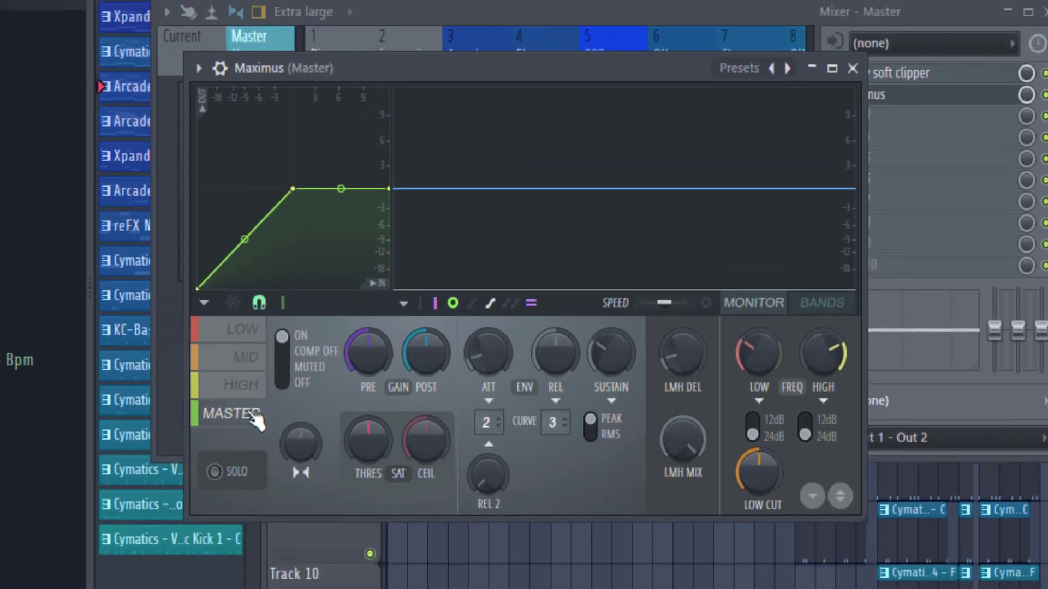
left_click_drag(314, 446, 314, 414)
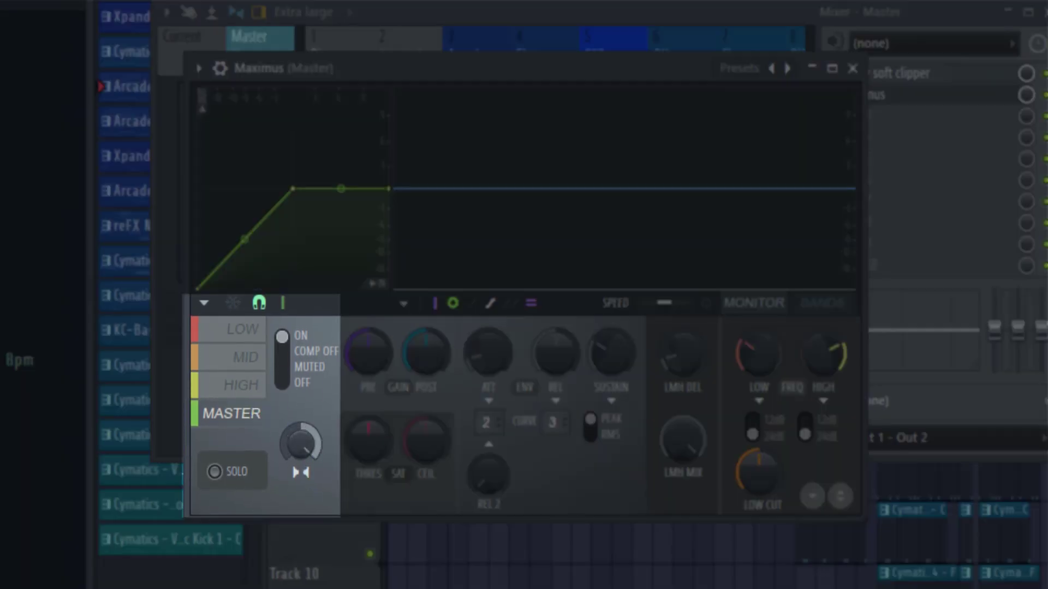
left_click(853, 69)
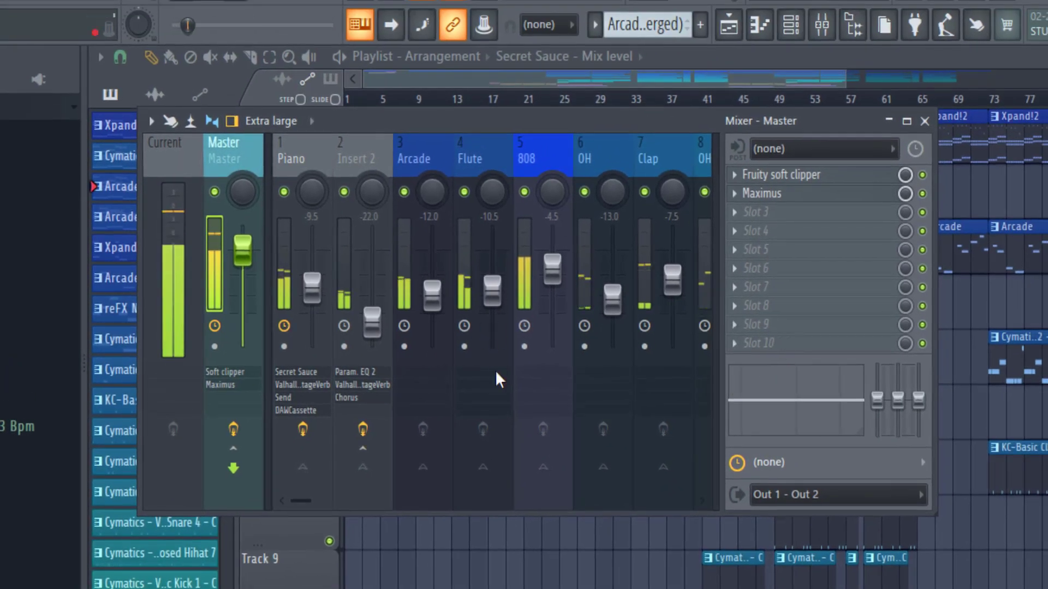
- Lower the Synth Chords track to -9.2 dB while playing the beat in mono
left_click_drag(308, 502, 296, 506)
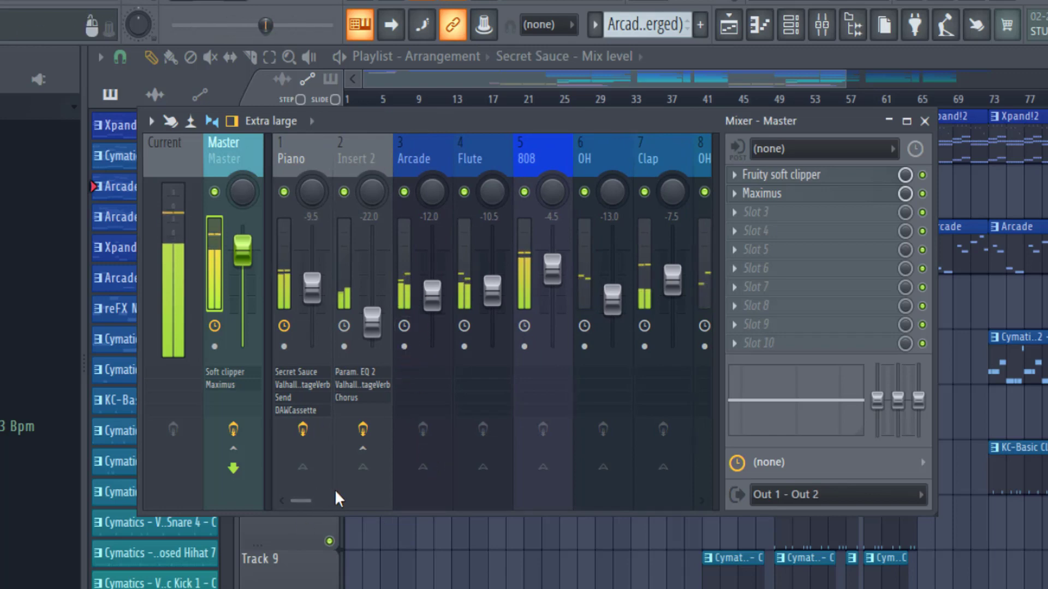
left_click_drag(313, 500, 335, 500)
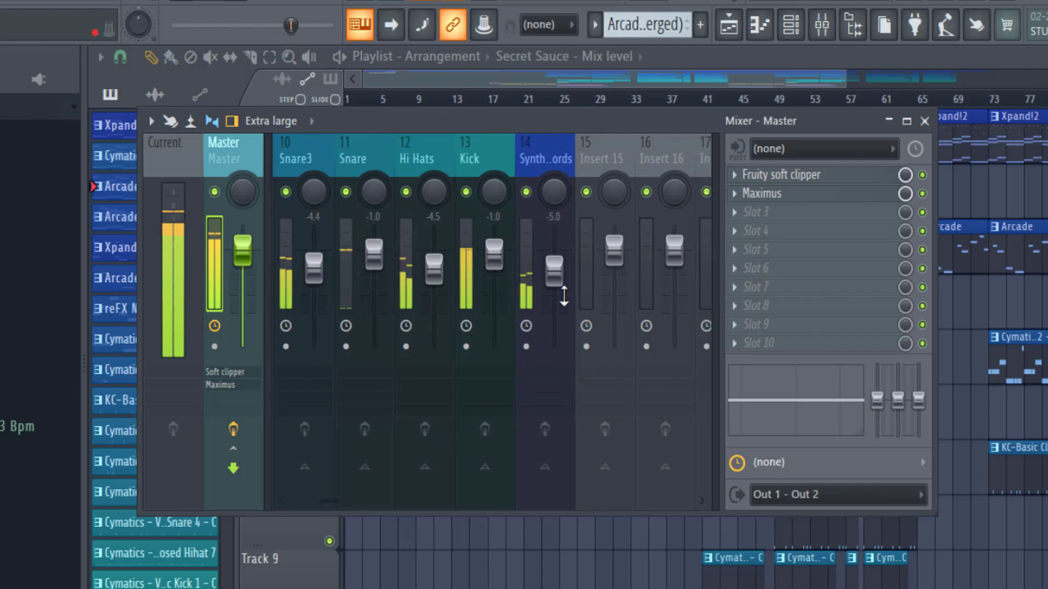
left_click_drag(554, 268, 554, 288)
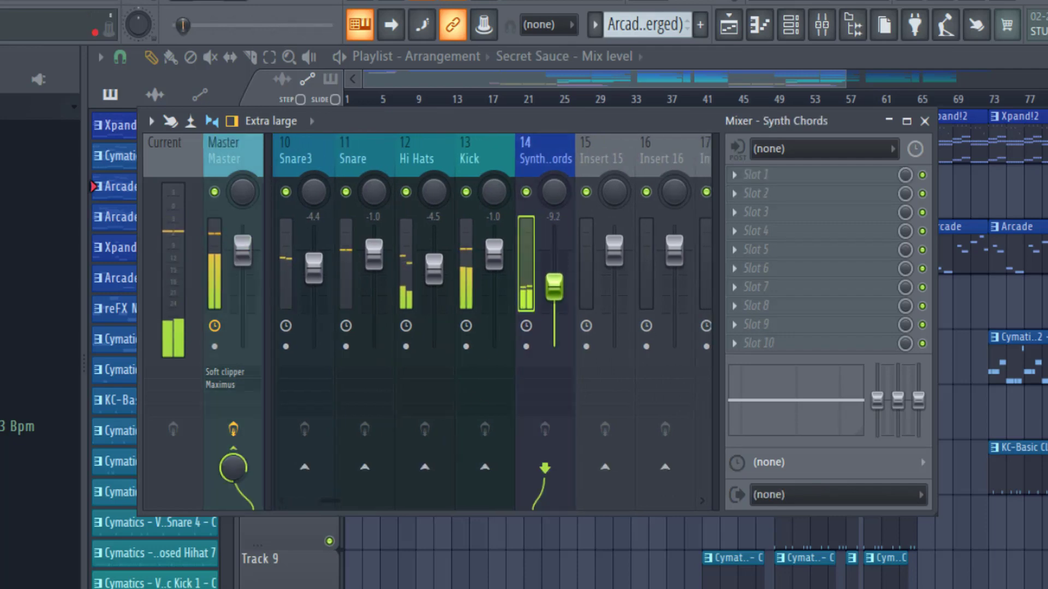
- Listen to the Piano and Insert 2 tracks on their own, and bring the other tracks back in
left_click_drag(312, 500, 297, 499)
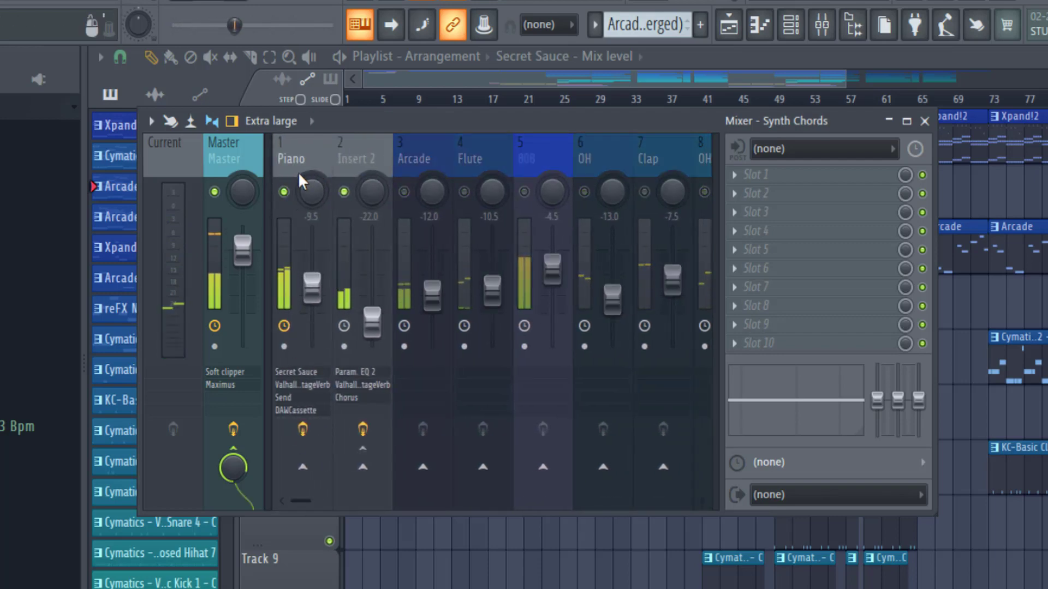
left_click(315, 153)
right_click(285, 192)
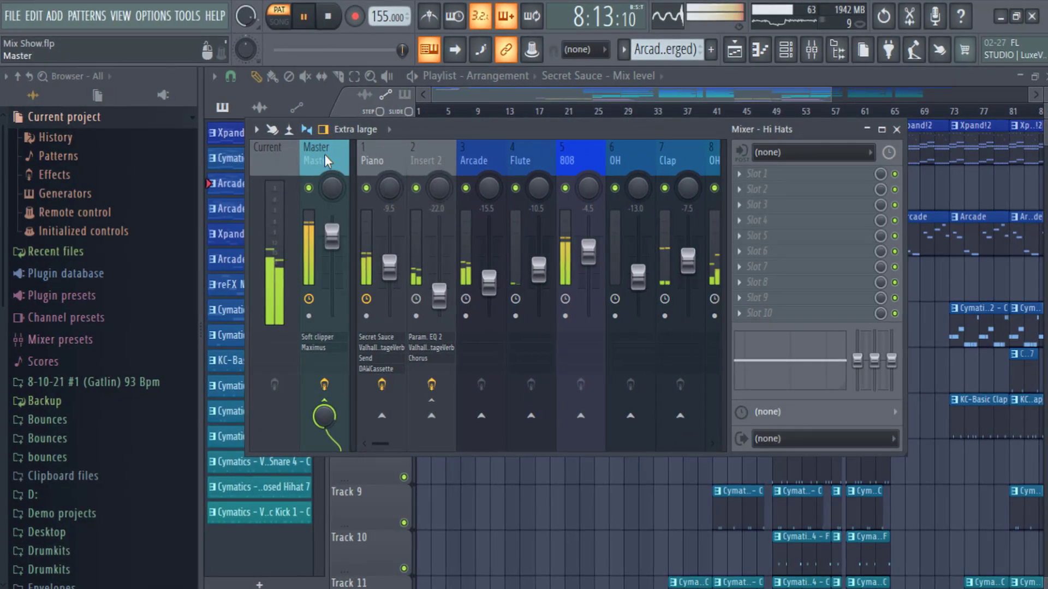
- Delete Maximus from the Master track's effects and play the leveled mix in stereo
left_click(234, 151)
left_click(739, 189)
left_click(821, 223)
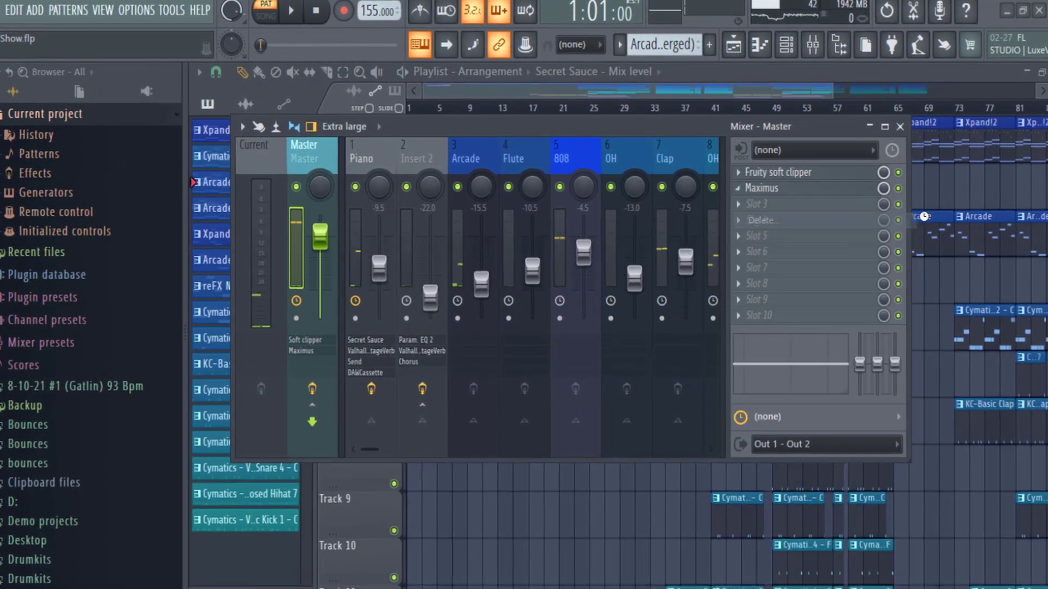
key("space")
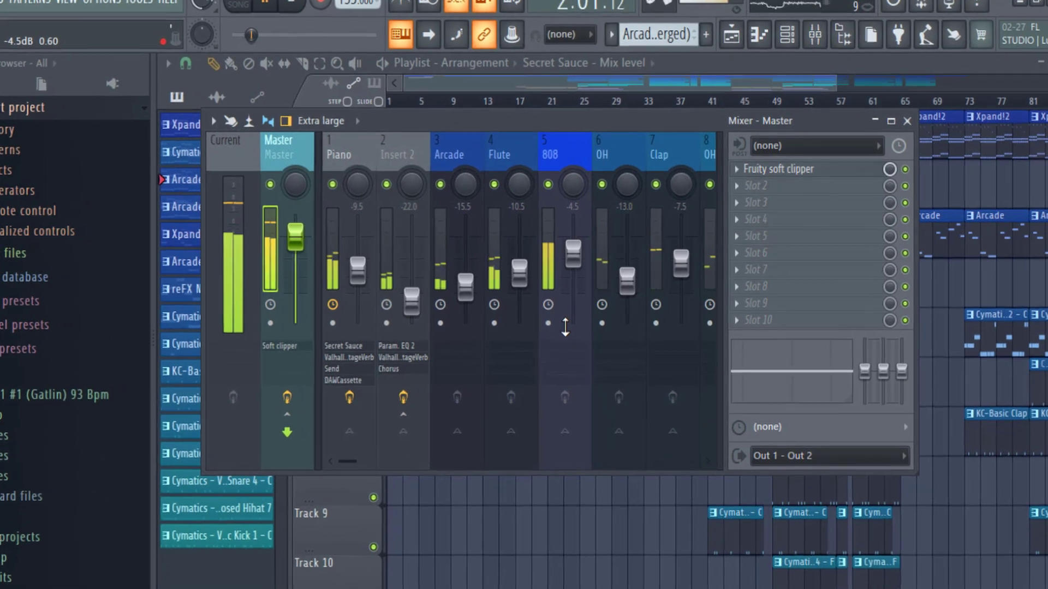